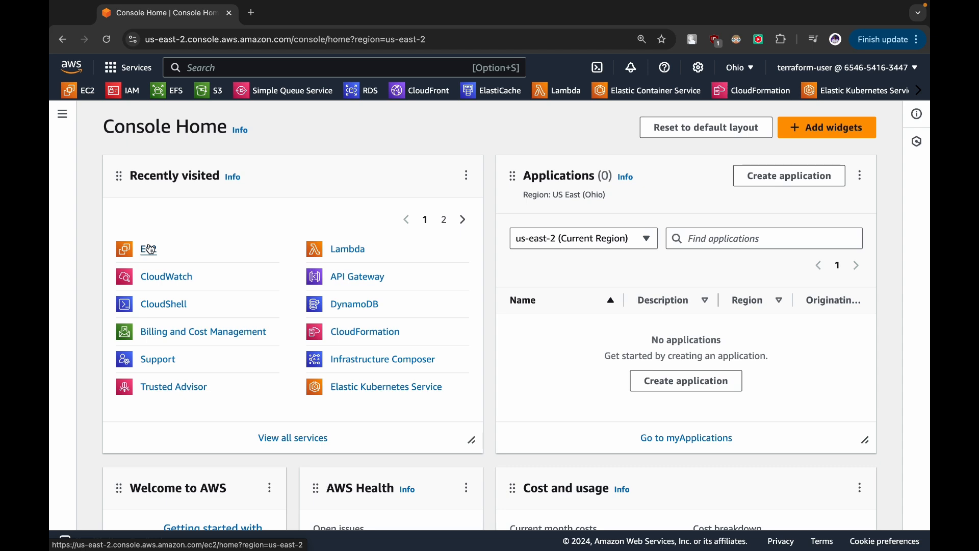
Step: Open EC2 in a new browser tab and start launching an instance named monitor-server
{"action": "left_click", "coordinate": [150, 250], "text": "super"}
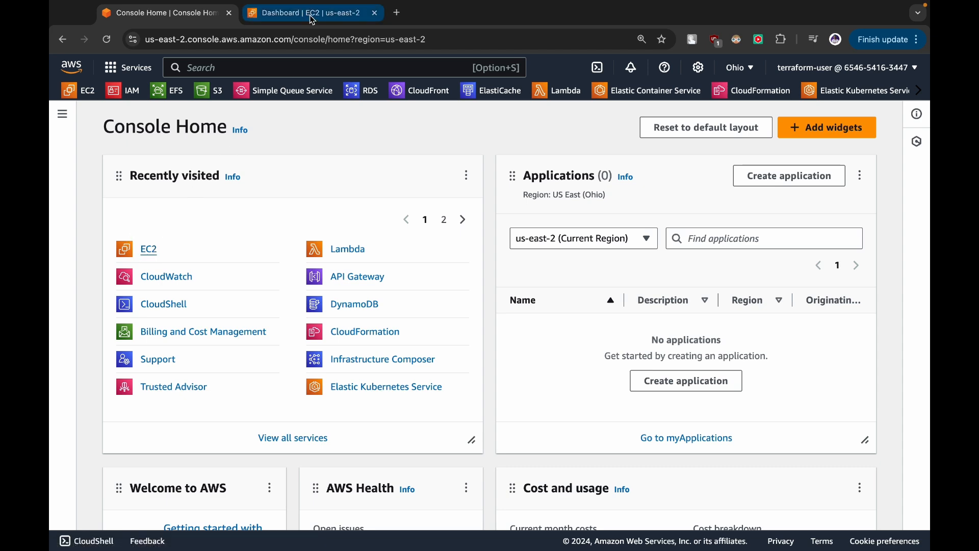
{"action": "left_click", "coordinate": [313, 15]}
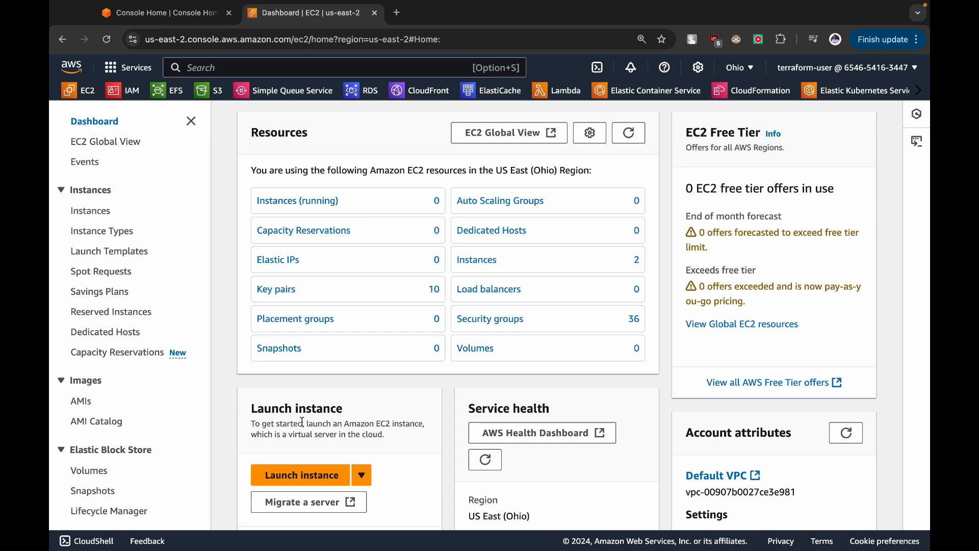
{"action": "left_click", "coordinate": [299, 489]}
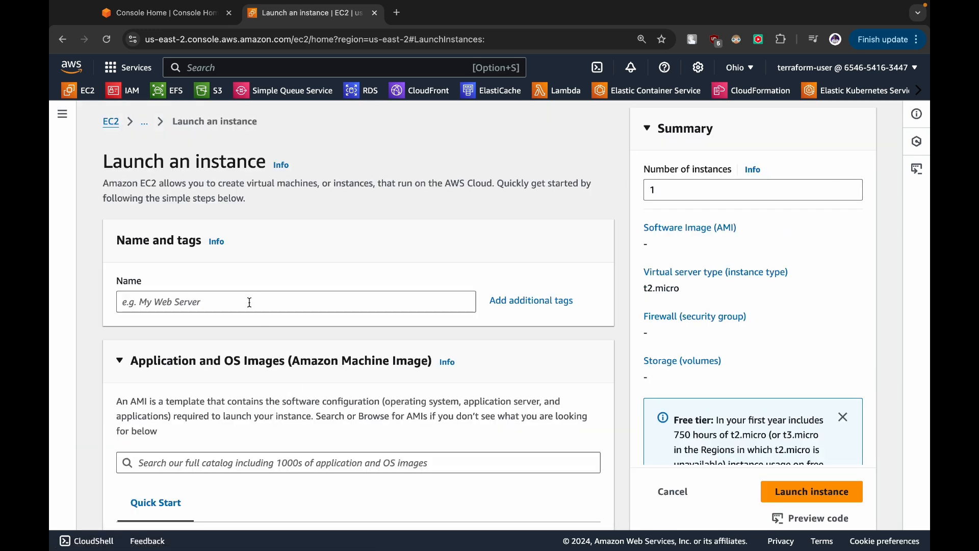
{"action": "left_click", "coordinate": [250, 302]}
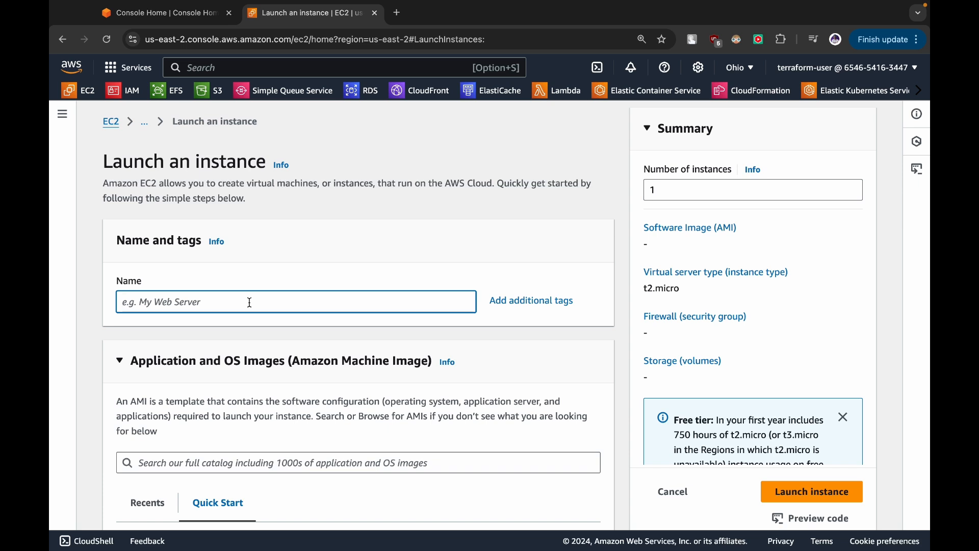
{"action": "type", "text": "monitor-server"}
Step: Set the new instance to proceed without a key pair and launch it with the default image and instance type
{"action": "scroll", "coordinate": [357, 316], "scroll_direction": "down", "scroll_amount": 10}
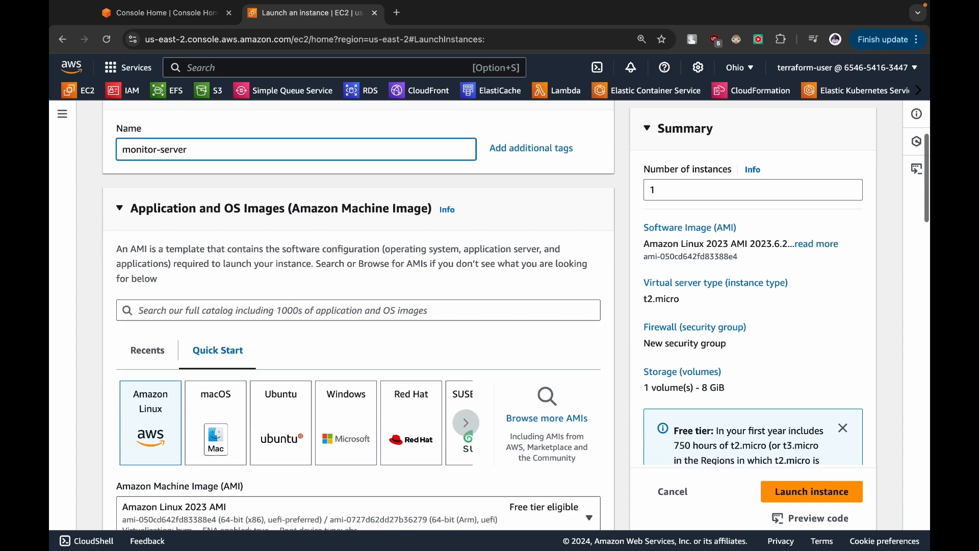
{"action": "scroll", "coordinate": [254, 385], "scroll_direction": "down", "scroll_amount": 6}
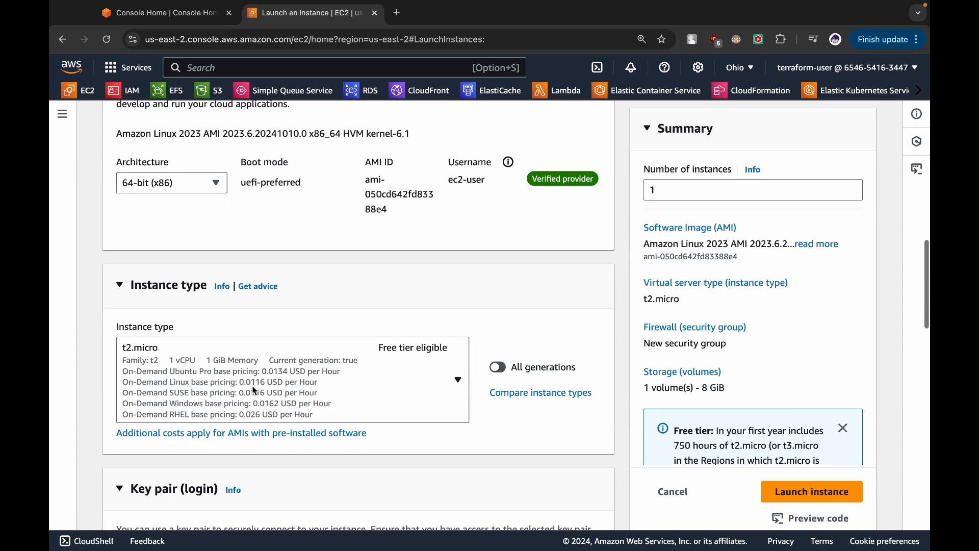
{"action": "left_click", "coordinate": [255, 399]}
{"action": "left_click", "coordinate": [210, 444]}
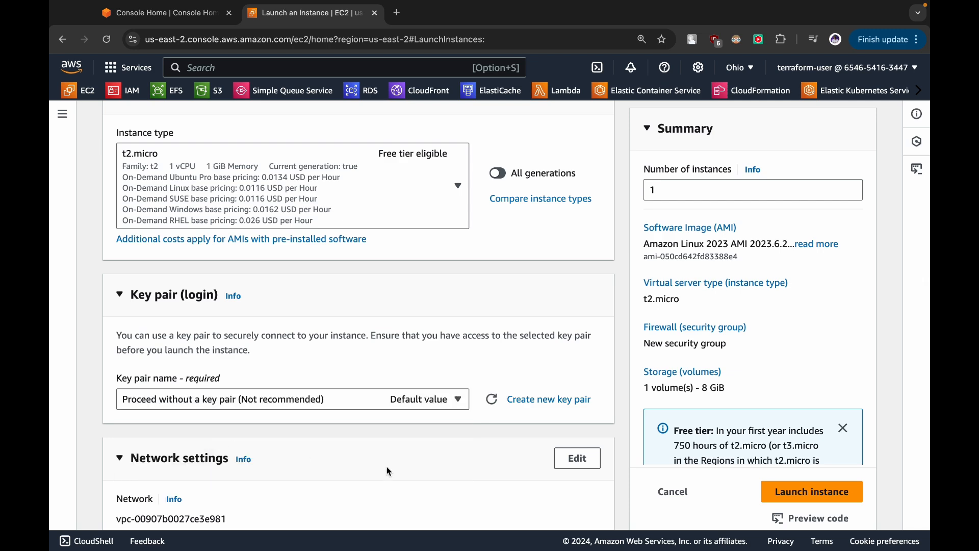
{"action": "scroll", "coordinate": [388, 467], "scroll_direction": "down", "scroll_amount": 10}
{"action": "left_click", "coordinate": [804, 462]}
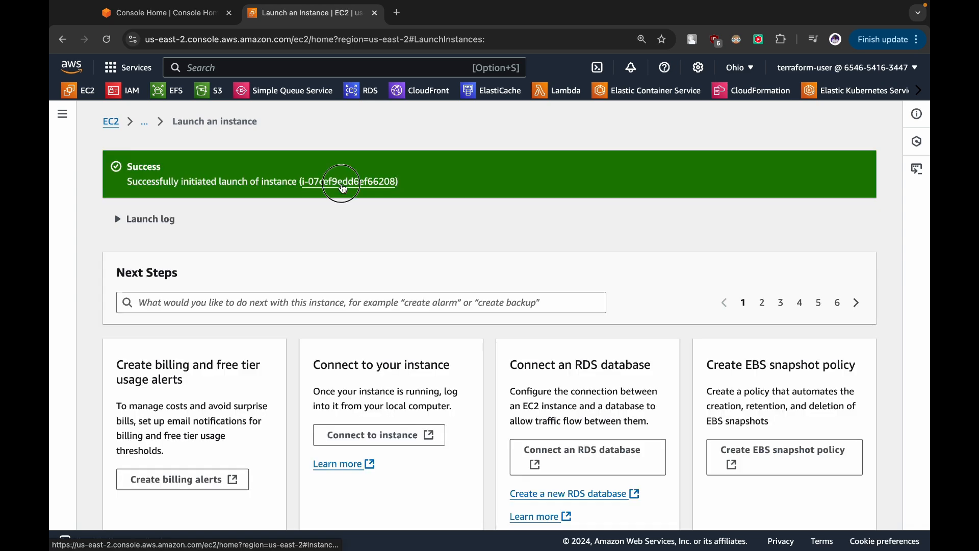
Step: Open the launched monitor-server instance in the instances list and examine its monitoring graphs, especially CPU utilization
{"action": "left_click", "coordinate": [343, 190]}
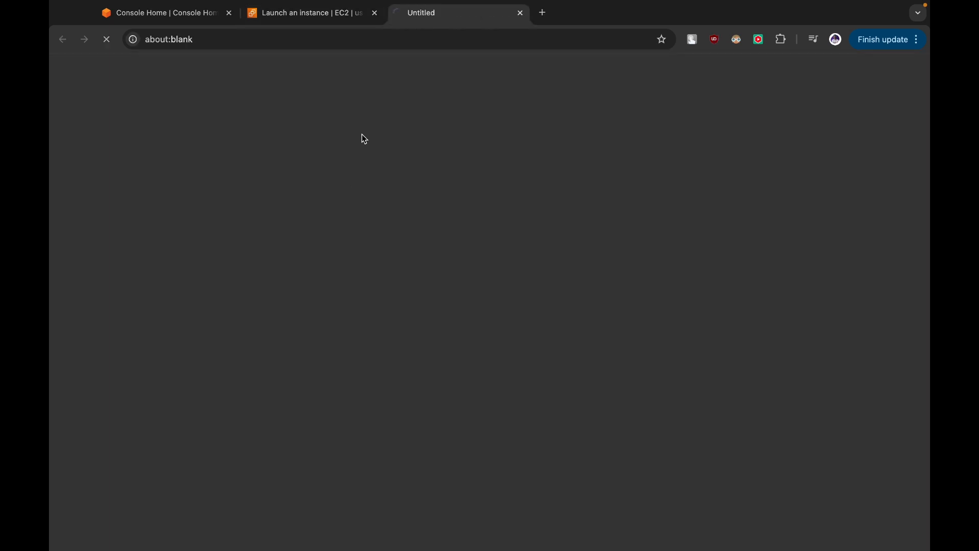
{"action": "left_click", "coordinate": [375, 13]}
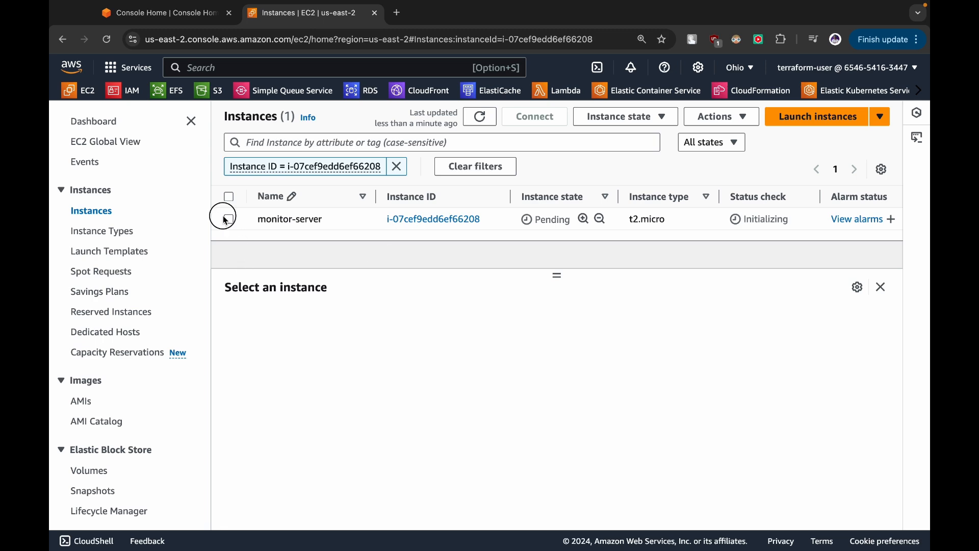
{"action": "left_click", "coordinate": [228, 219]}
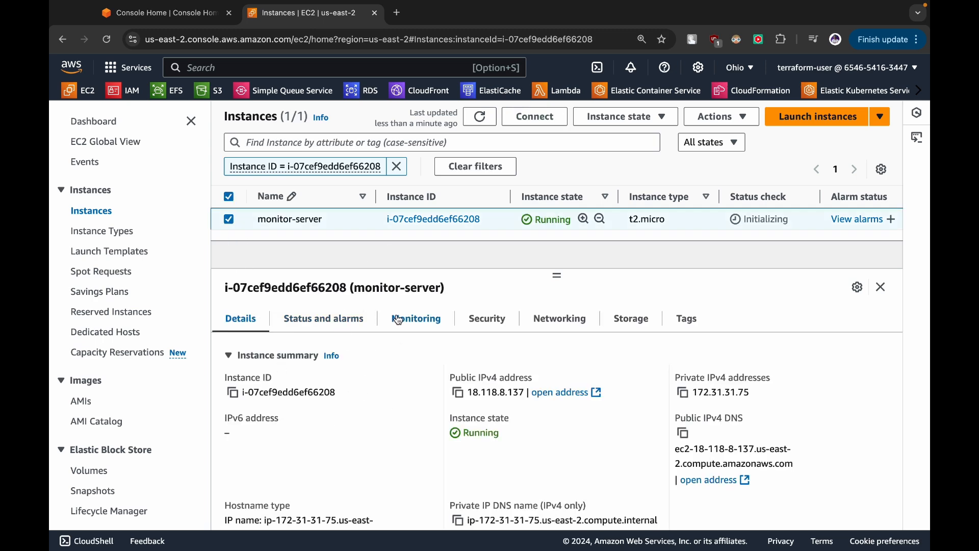
{"action": "left_click", "coordinate": [429, 321]}
{"action": "scroll", "coordinate": [428, 443], "scroll_direction": "down", "scroll_amount": 3}
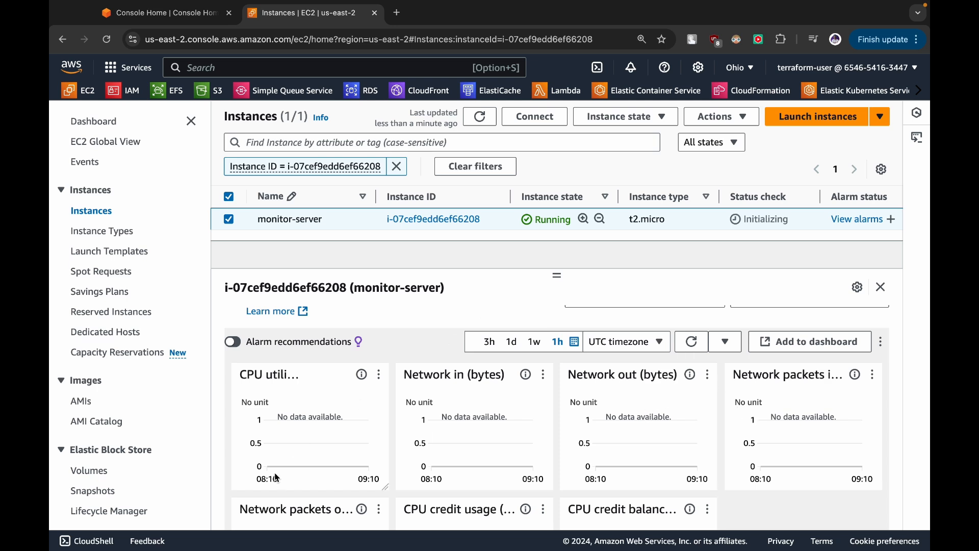
{"action": "triple_click", "coordinate": [261, 375]}
Step: Search the AWS services for CloudWatch and open it in a new browser tab
{"action": "left_click", "coordinate": [279, 72]}
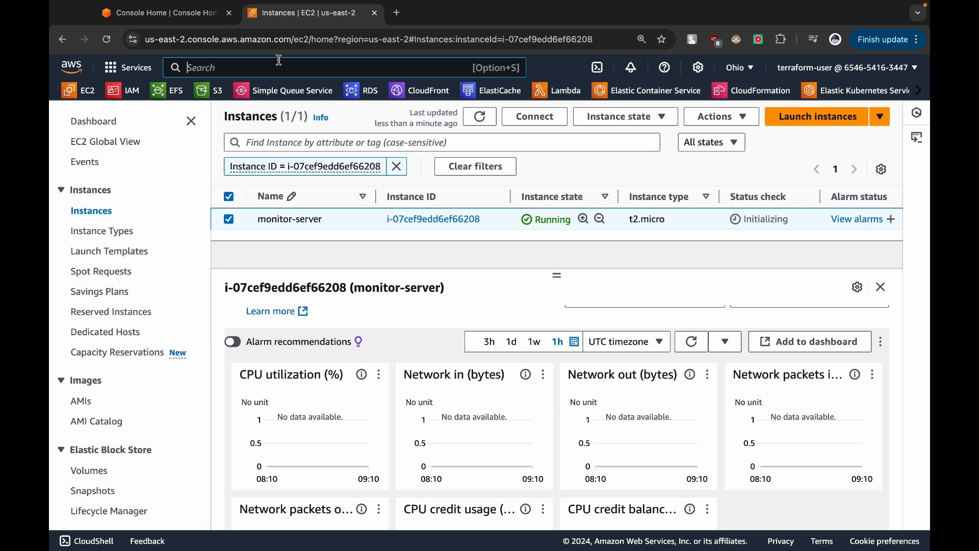
{"action": "type", "text": "clp"}
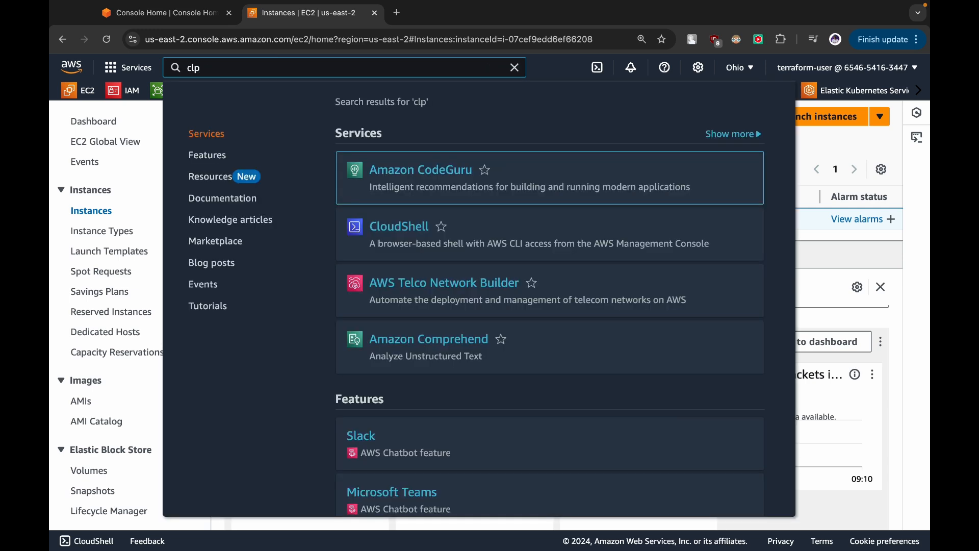
{"action": "key", "text": "BackSpace"}
{"action": "type", "text": "ou"}
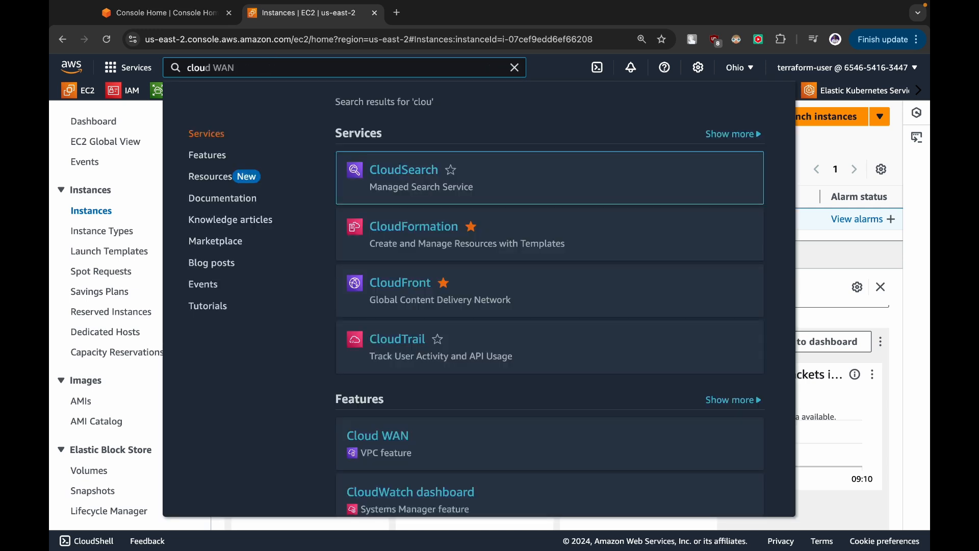
{"action": "type", "text": "dwatch"}
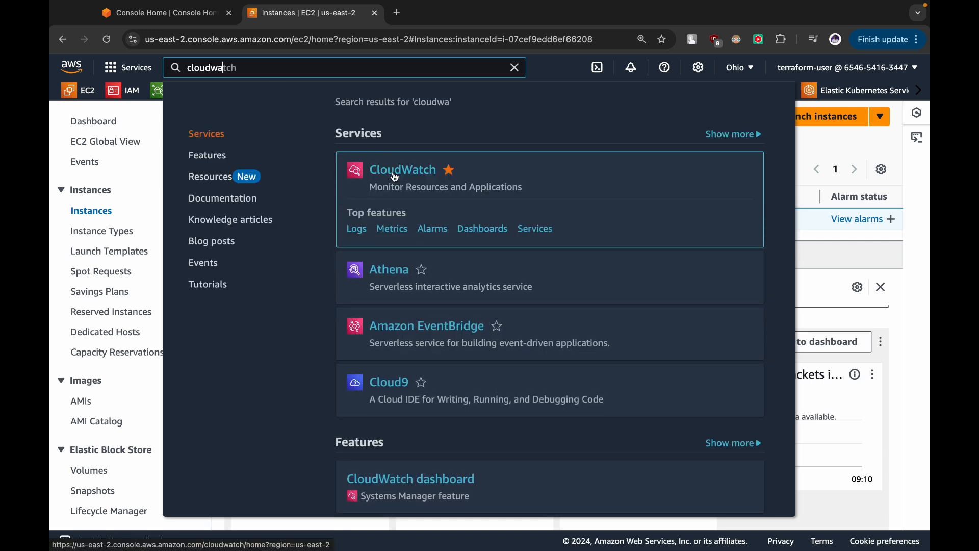
{"action": "left_click", "coordinate": [396, 177], "text": "ctrl"}
{"action": "left_click", "coordinate": [433, 14]}
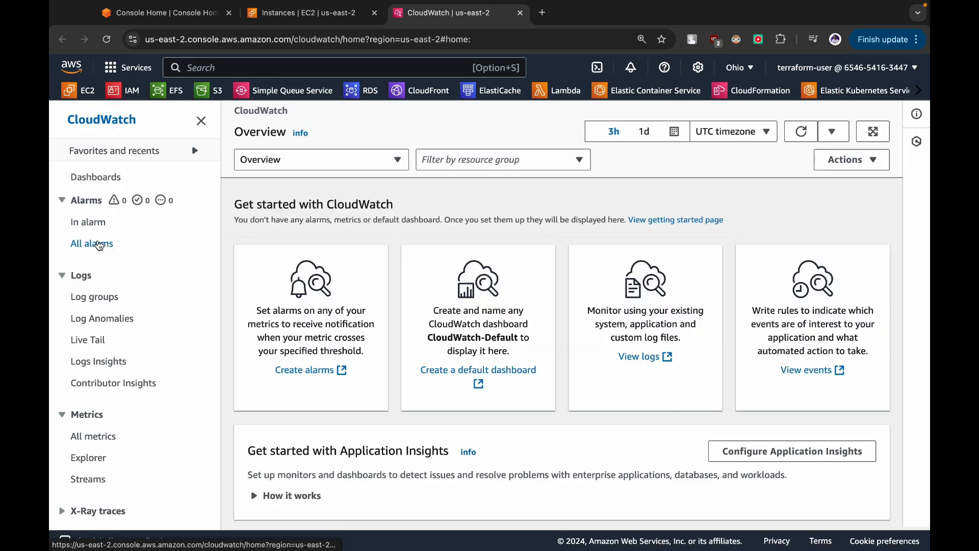
Step: Start creating a new CloudWatch alarm from the list of all alarms and open its metric selection
{"action": "left_click", "coordinate": [99, 245]}
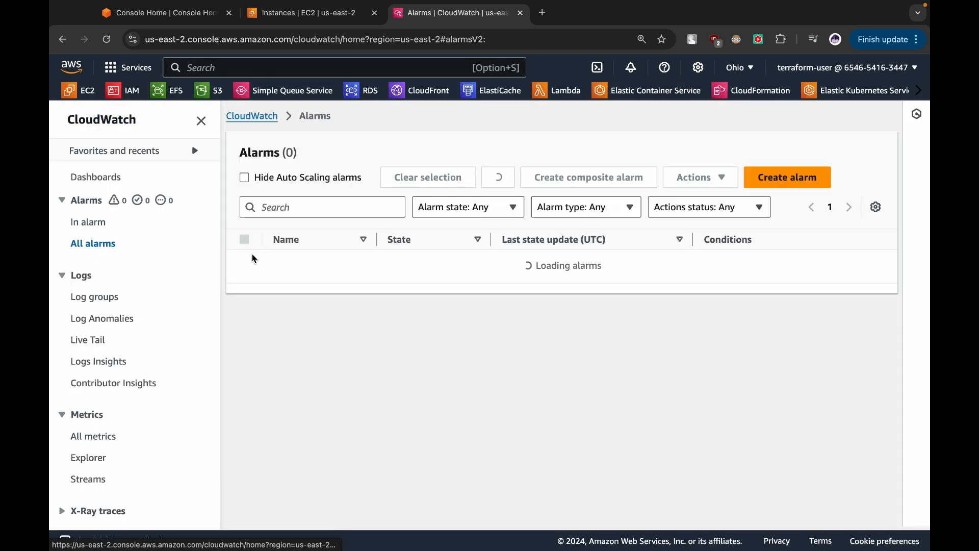
{"action": "left_click", "coordinate": [777, 175]}
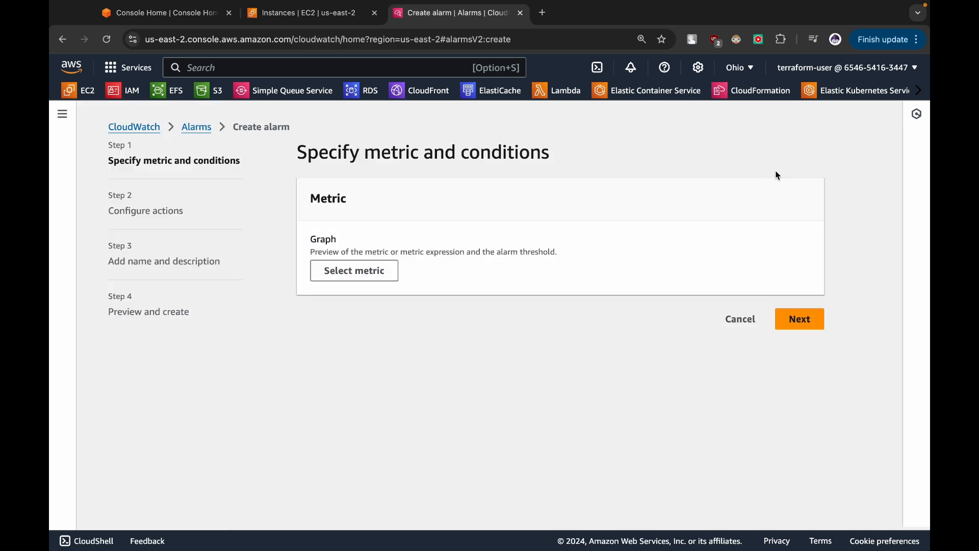
{"action": "left_click", "coordinate": [368, 280]}
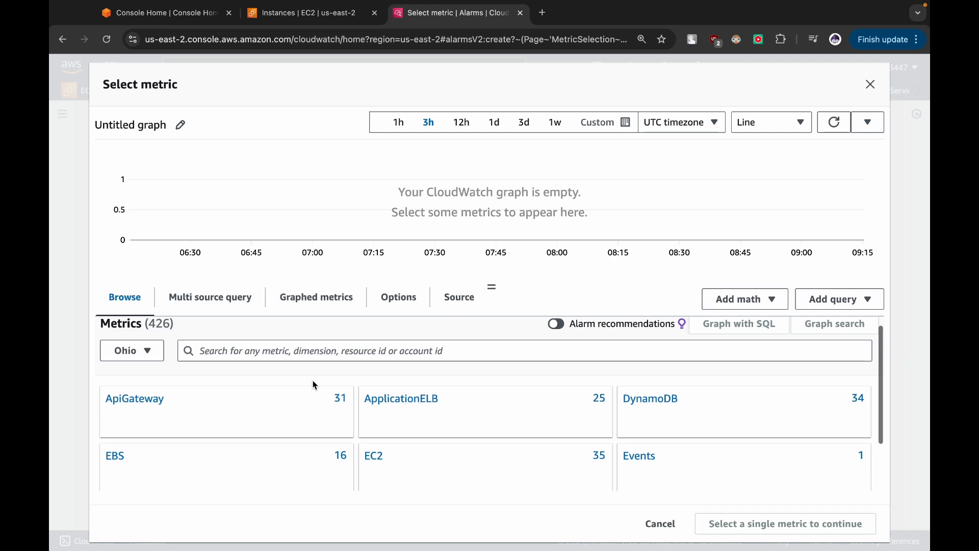
Step: Browse to the EC2 Per-Instance Metrics and look through the list for the monitor-server instance
{"action": "scroll", "coordinate": [315, 385], "scroll_direction": "down", "scroll_amount": 1}
{"action": "left_click", "coordinate": [372, 406]}
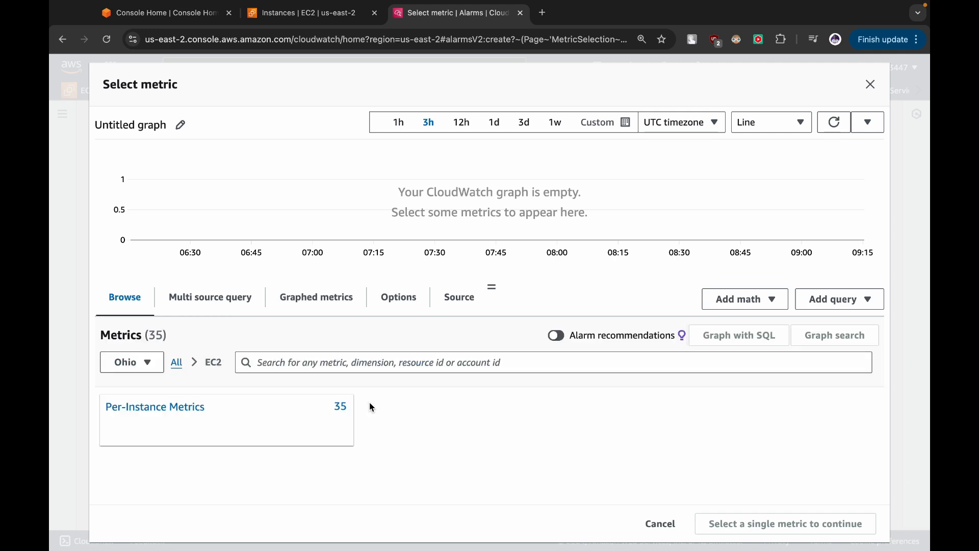
{"action": "left_click", "coordinate": [153, 410]}
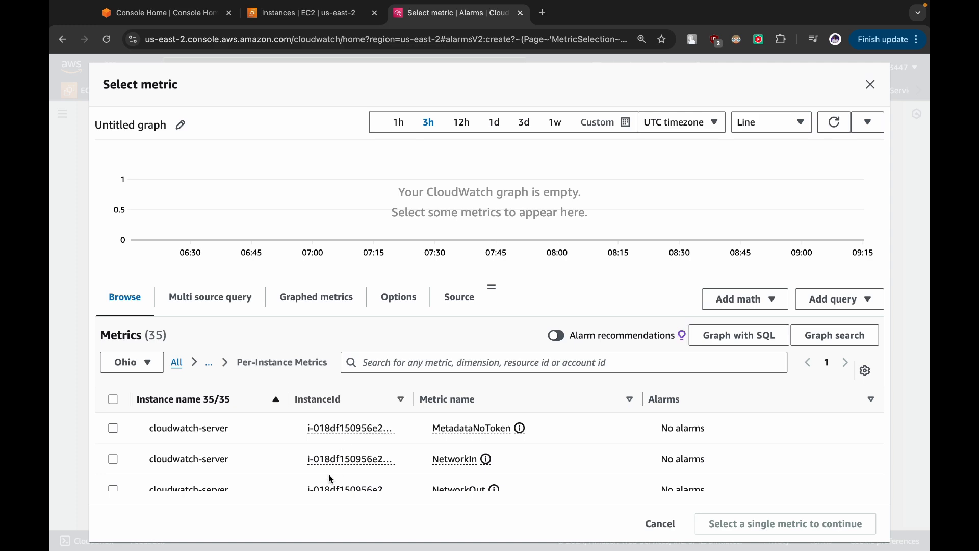
{"action": "scroll", "coordinate": [332, 479], "scroll_direction": "down", "scroll_amount": 1}
{"action": "scroll", "coordinate": [332, 480], "scroll_direction": "up", "scroll_amount": 1}
{"action": "scroll", "coordinate": [332, 480], "scroll_direction": "down", "scroll_amount": 3}
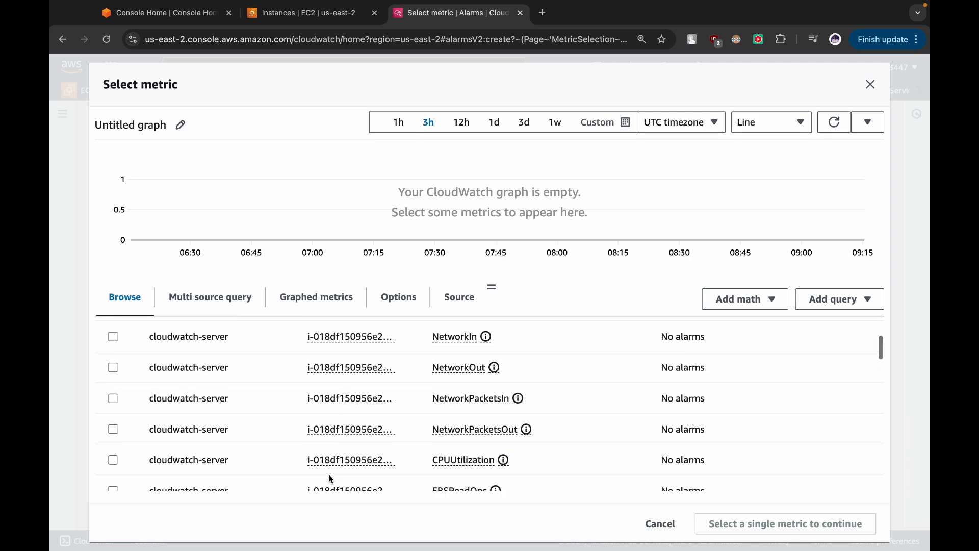
{"action": "scroll", "coordinate": [331, 479], "scroll_direction": "down", "scroll_amount": 12}
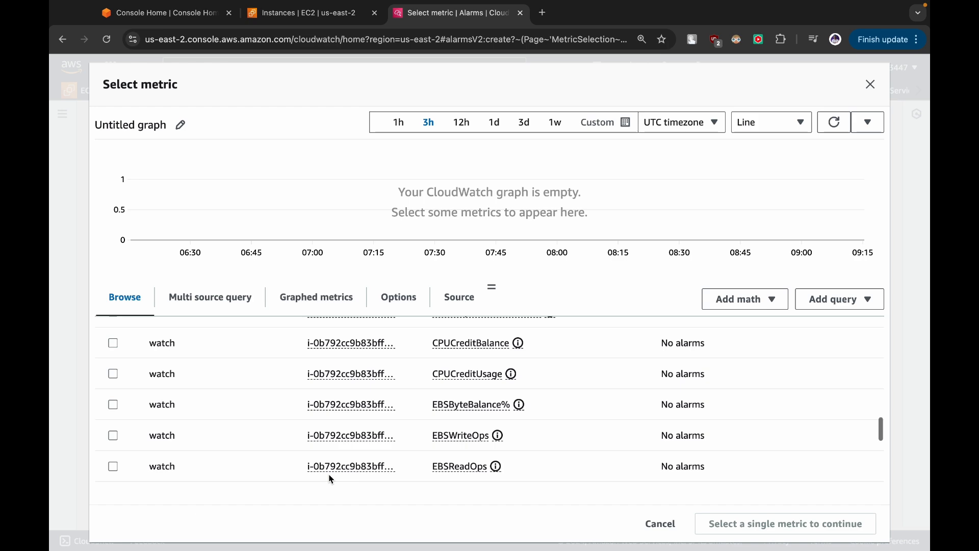
{"action": "scroll", "coordinate": [331, 479], "scroll_direction": "up", "scroll_amount": 6}
Step: Return to the EC2 instances page and copy the instance ID of monitor-server
{"action": "left_click", "coordinate": [289, 15]}
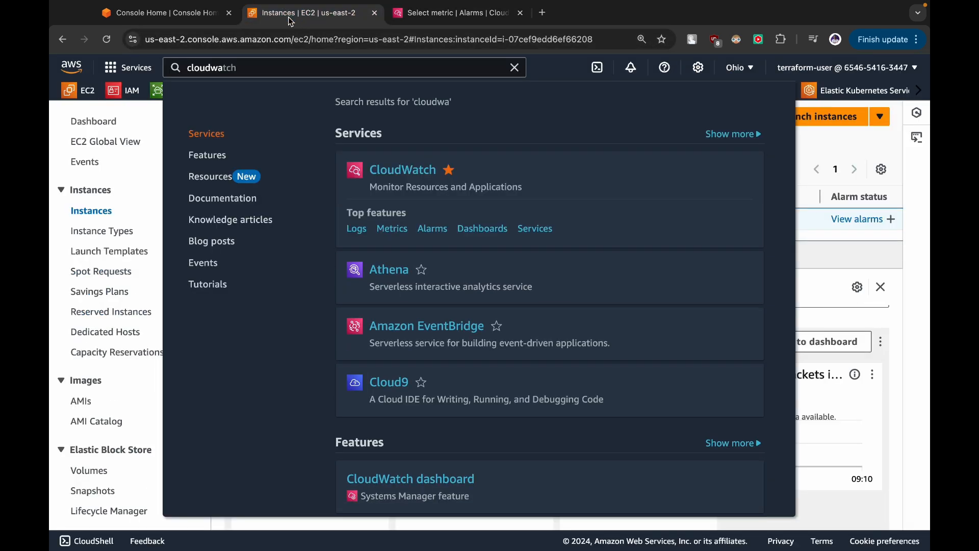
{"action": "left_click", "coordinate": [219, 19]}
{"action": "left_click", "coordinate": [312, 19]}
{"action": "left_click", "coordinate": [837, 143]}
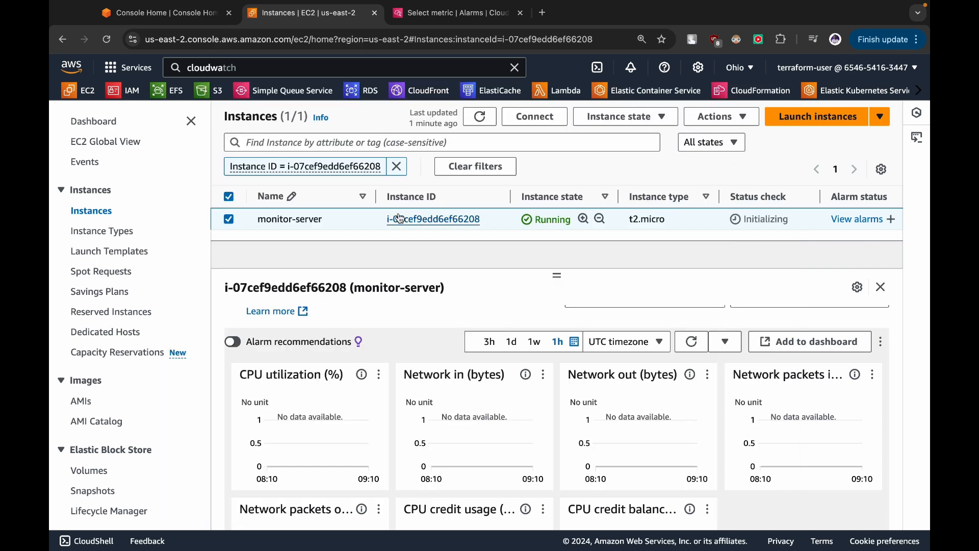
{"action": "left_click_drag", "start_coordinate": [386, 219], "coordinate": [483, 220]}
{"action": "key", "text": "super+c"}
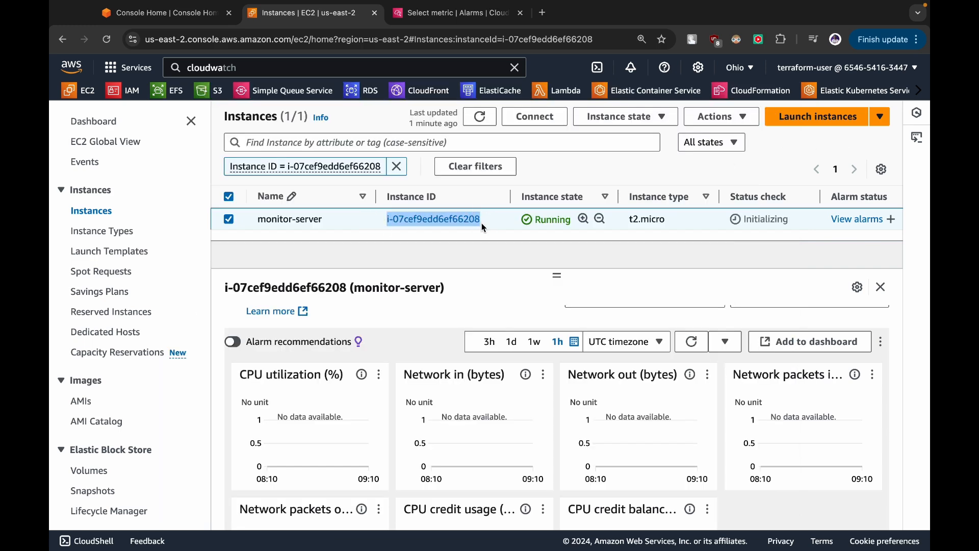
Step: Filter the per-instance metrics in the alarm's metric selection by the copied instance ID
{"action": "left_click", "coordinate": [452, 14]}
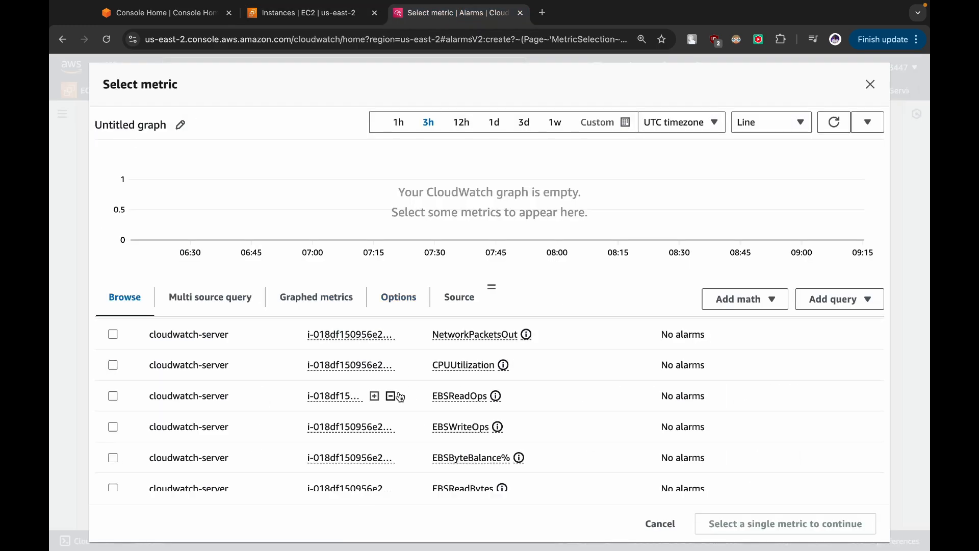
{"action": "left_click", "coordinate": [393, 366]}
{"action": "key", "text": "super+v"}
{"action": "key", "text": "Return"}
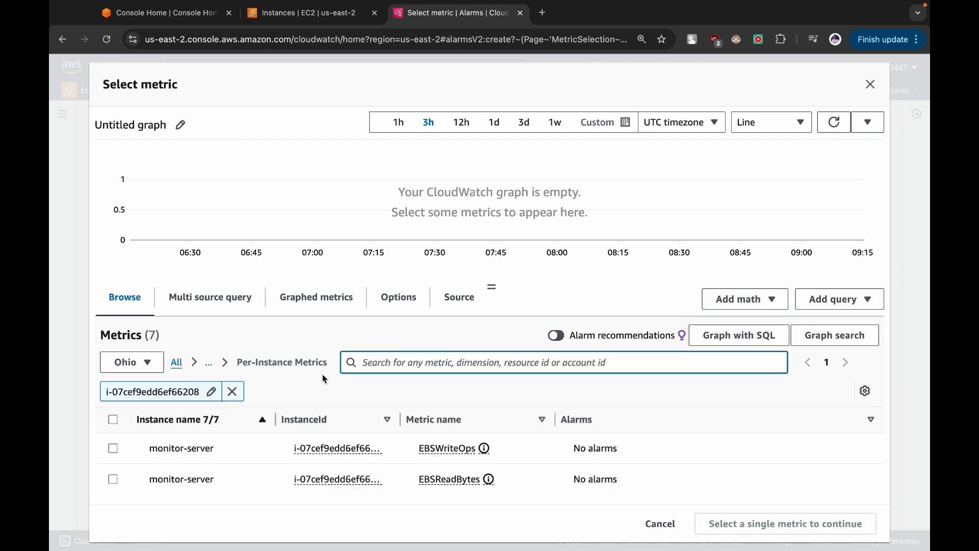
Step: Select the CPUUtilization metric of monitor-server as the alarm's metric
{"action": "scroll", "coordinate": [323, 374], "scroll_direction": "down", "scroll_amount": 3}
{"action": "scroll", "coordinate": [324, 378], "scroll_direction": "down", "scroll_amount": 1}
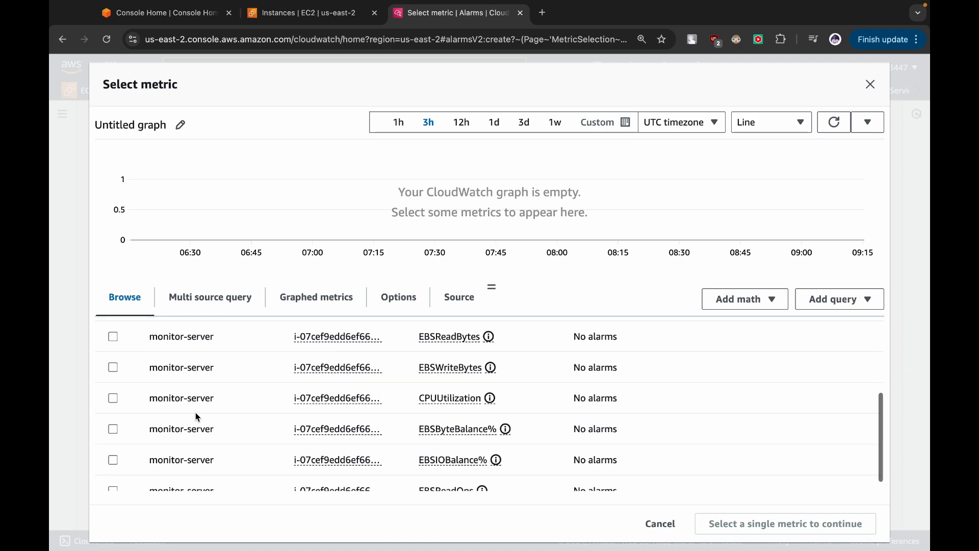
{"action": "left_click", "coordinate": [113, 398]}
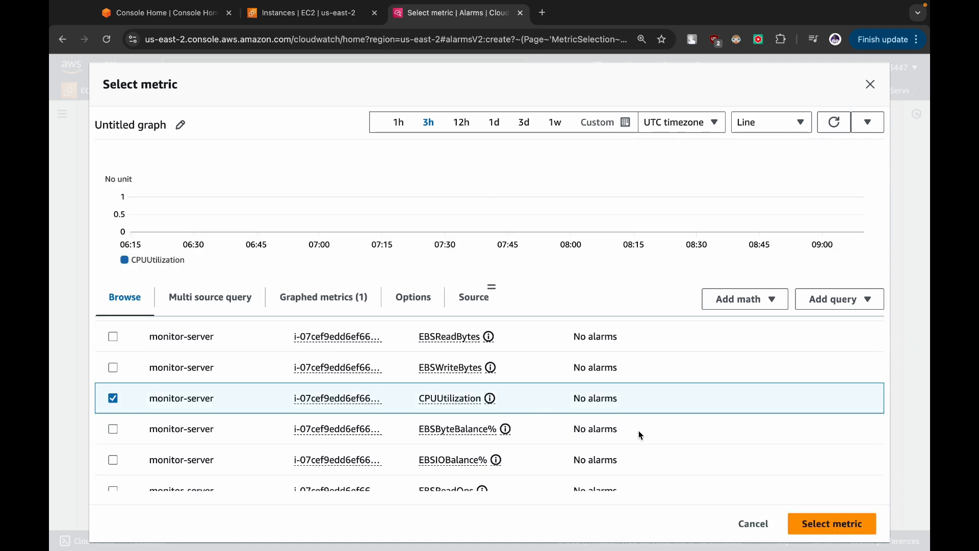
{"action": "left_click", "coordinate": [821, 524]}
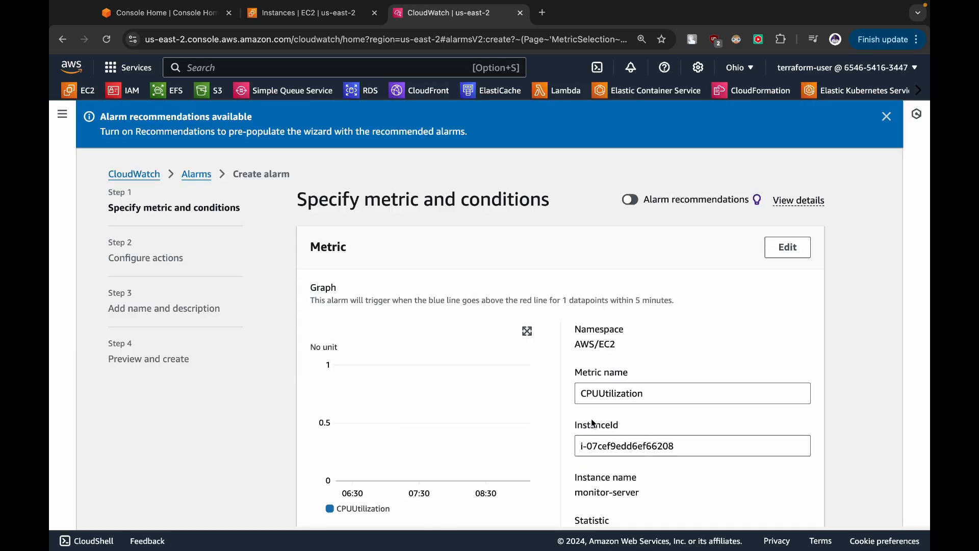
Step: Review the alarm's metric details, including the namespace, metric name, and the available statistic and period options
{"action": "scroll", "coordinate": [593, 423], "scroll_direction": "down", "scroll_amount": 2}
{"action": "left_click_drag", "start_coordinate": [570, 260], "coordinate": [635, 264]}
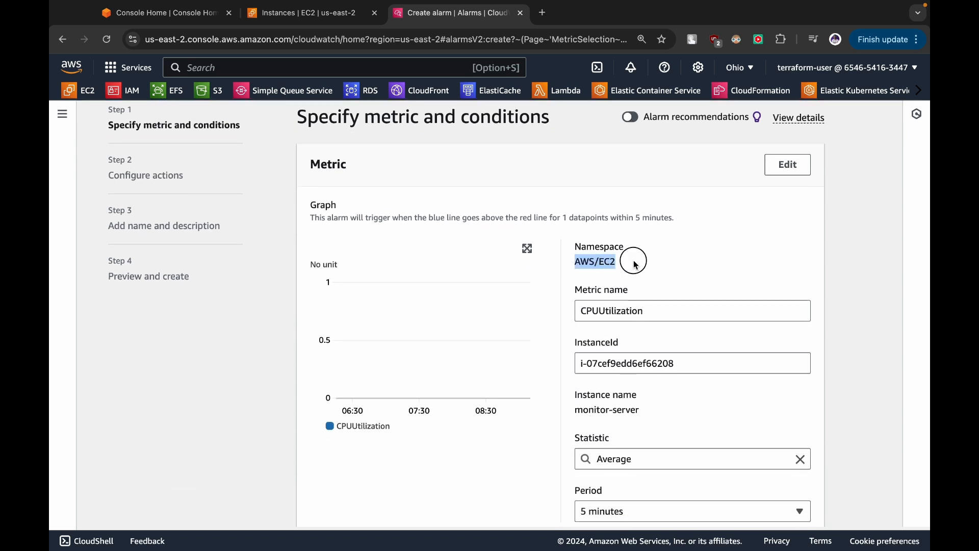
{"action": "double_click", "coordinate": [584, 313]}
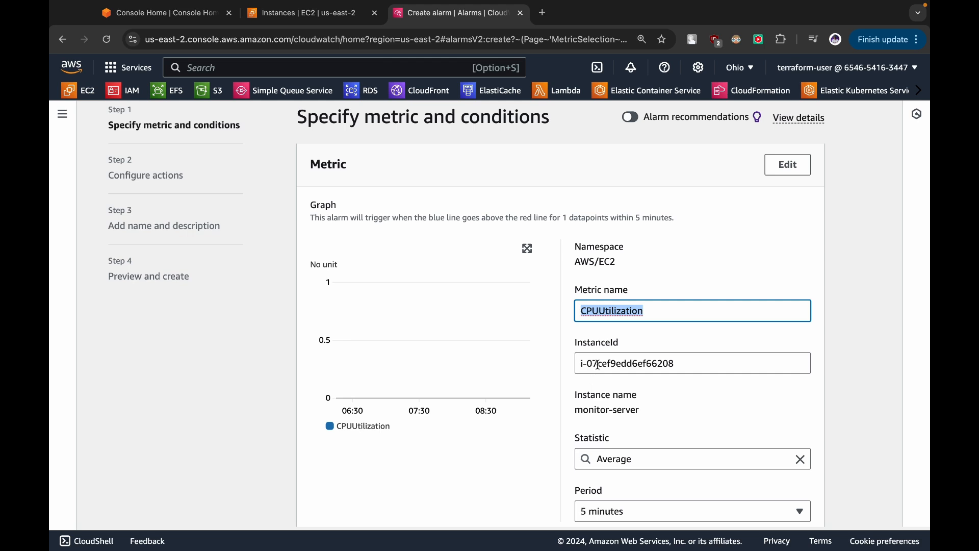
{"action": "scroll", "coordinate": [598, 363], "scroll_direction": "down", "scroll_amount": 2}
{"action": "left_click", "coordinate": [624, 348]}
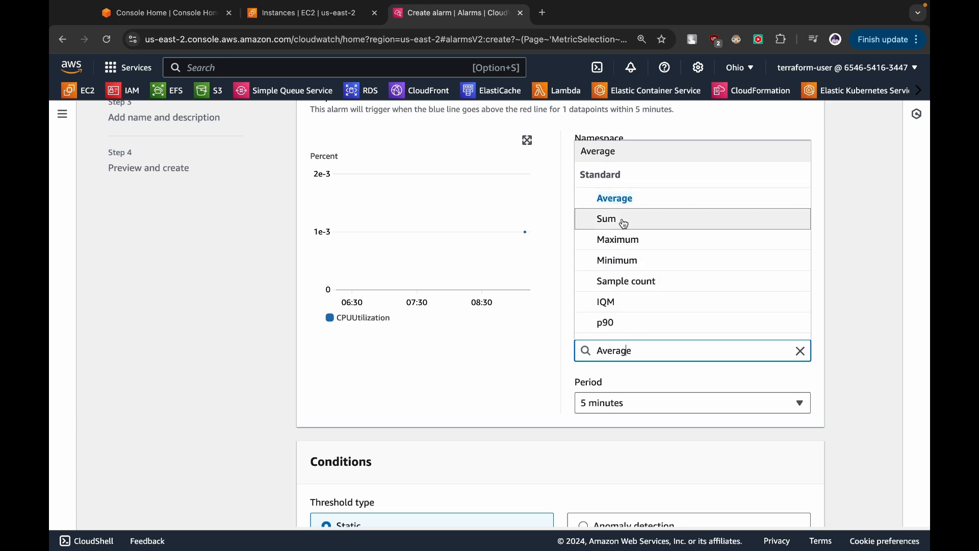
{"action": "left_click", "coordinate": [533, 401]}
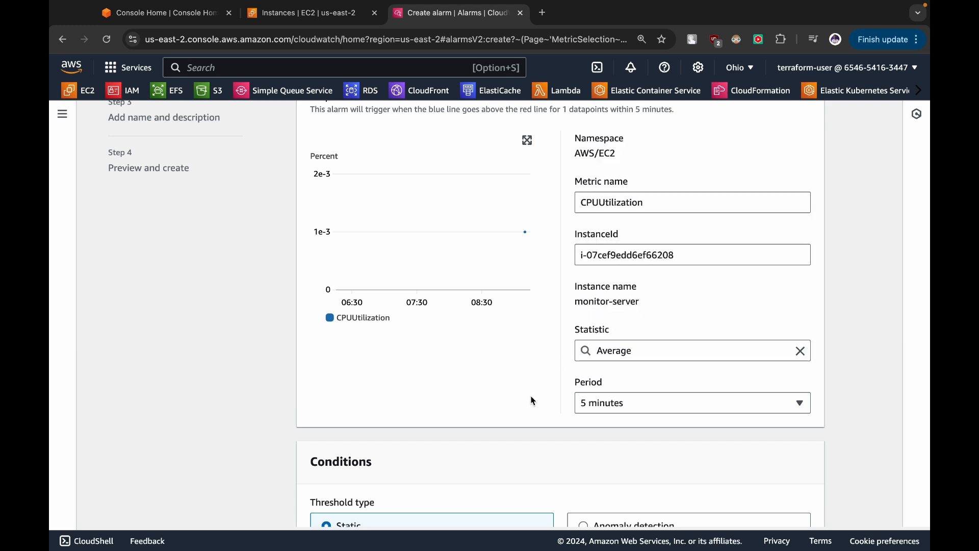
{"action": "left_click", "coordinate": [614, 406]}
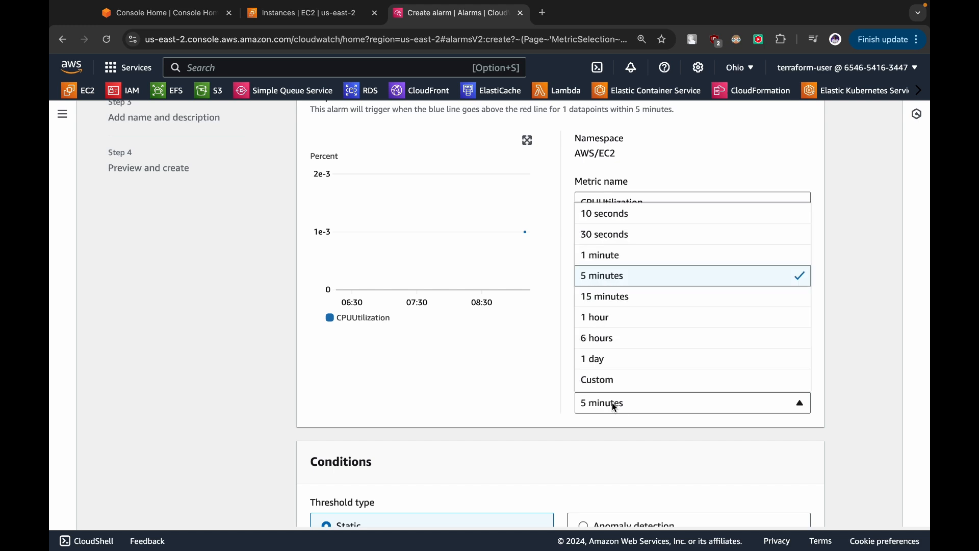
{"action": "left_click", "coordinate": [613, 404]}
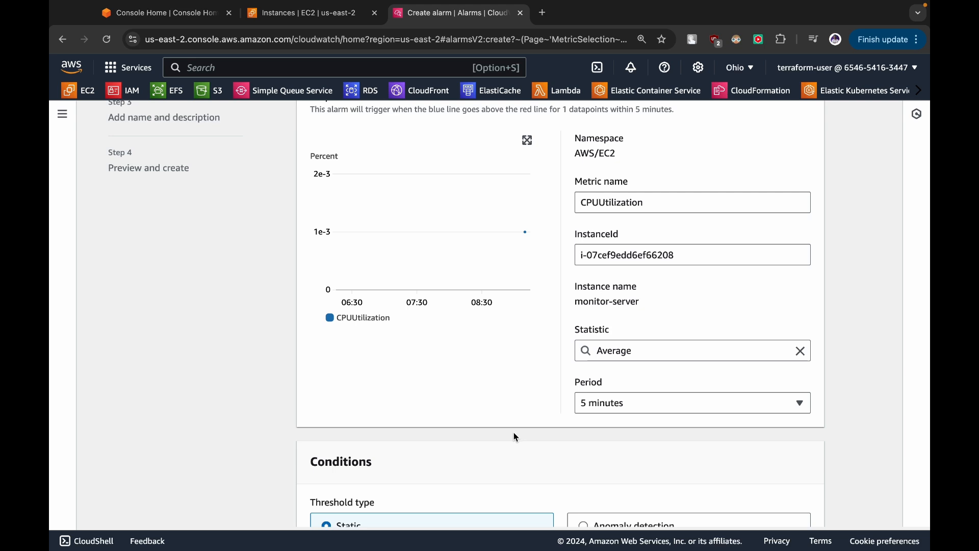
Step: Set the static alarm condition to CPUUtilization greater than 90, check the additional configuration and continue to the actions
{"action": "scroll", "coordinate": [513, 432], "scroll_direction": "down", "scroll_amount": 4}
{"action": "scroll", "coordinate": [521, 388], "scroll_direction": "down", "scroll_amount": 1}
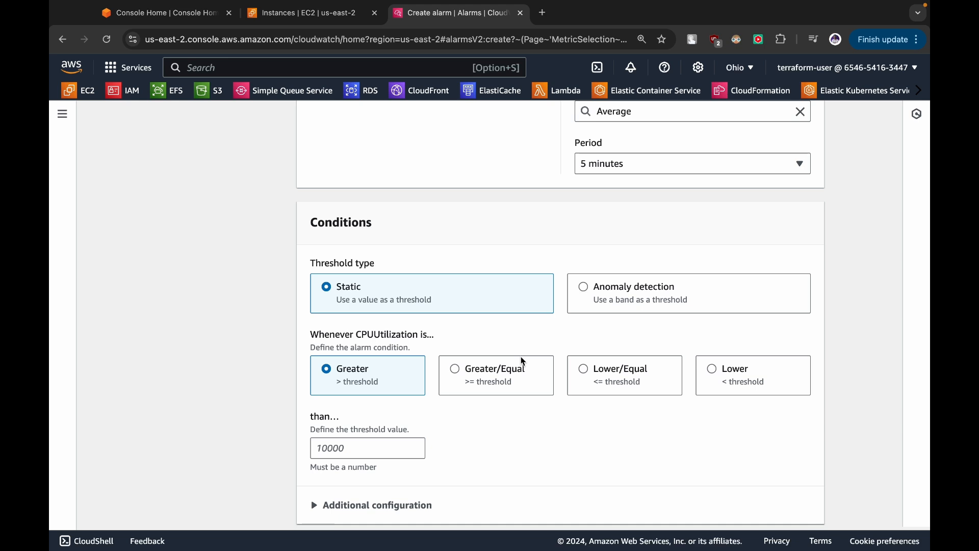
{"action": "left_click", "coordinate": [363, 446]}
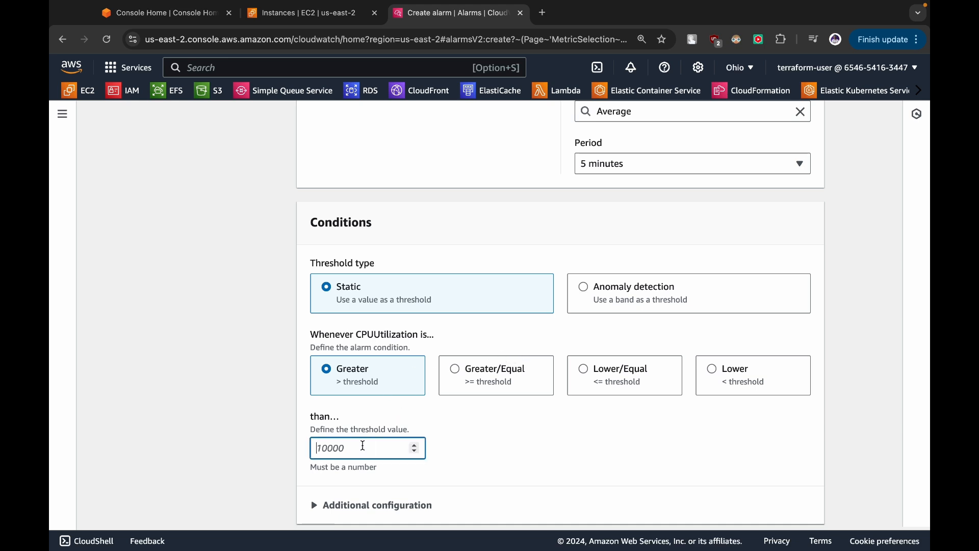
{"action": "type", "text": "90"}
{"action": "scroll", "coordinate": [335, 443], "scroll_direction": "down", "scroll_amount": 2}
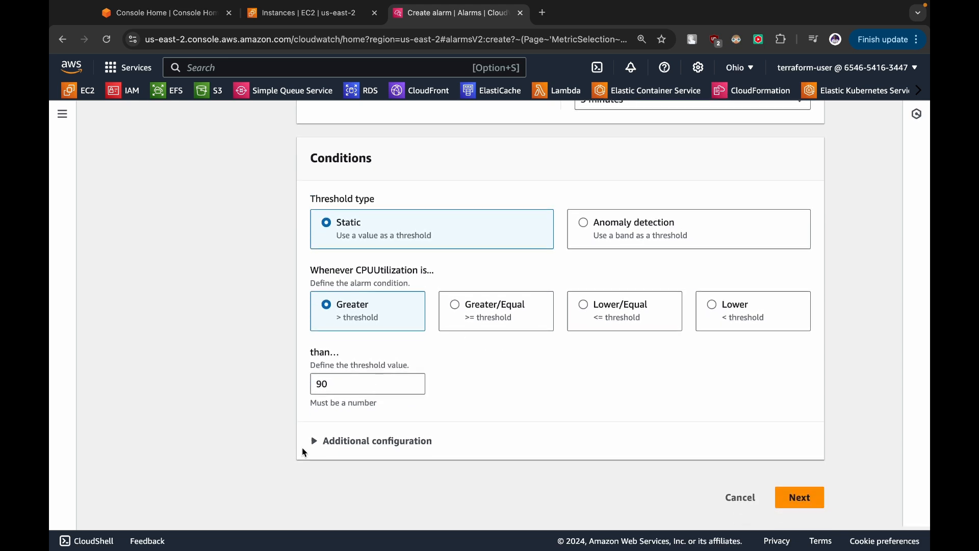
{"action": "left_click", "coordinate": [335, 441]}
{"action": "scroll", "coordinate": [334, 441], "scroll_direction": "down", "scroll_amount": 3}
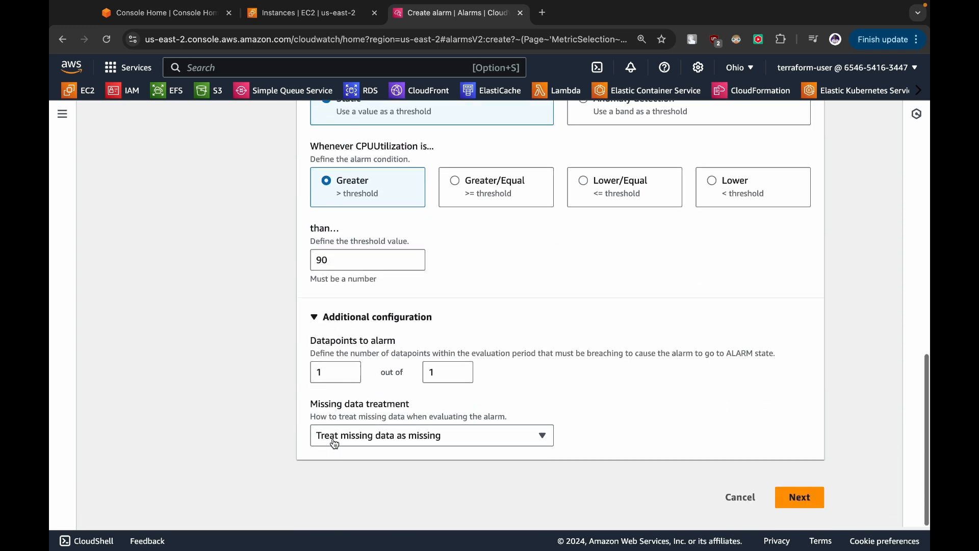
{"action": "left_click", "coordinate": [809, 492]}
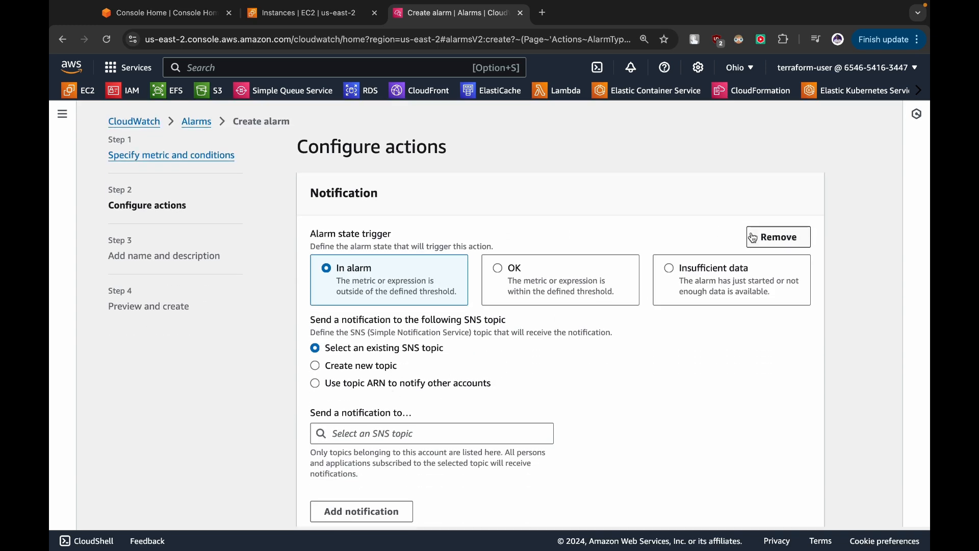
Step: Remove the notification, add an EC2 action that terminates the instance when in alarm, and continue to the name and description
{"action": "left_click", "coordinate": [755, 238]}
{"action": "scroll", "coordinate": [534, 294], "scroll_direction": "down", "scroll_amount": 2}
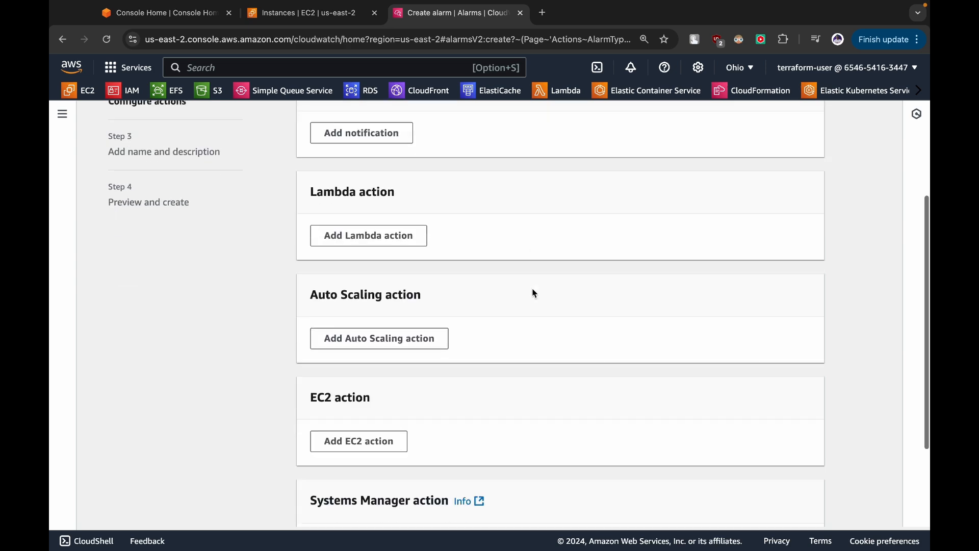
{"action": "left_click", "coordinate": [357, 425]}
{"action": "scroll", "coordinate": [356, 423], "scroll_direction": "down", "scroll_amount": 2}
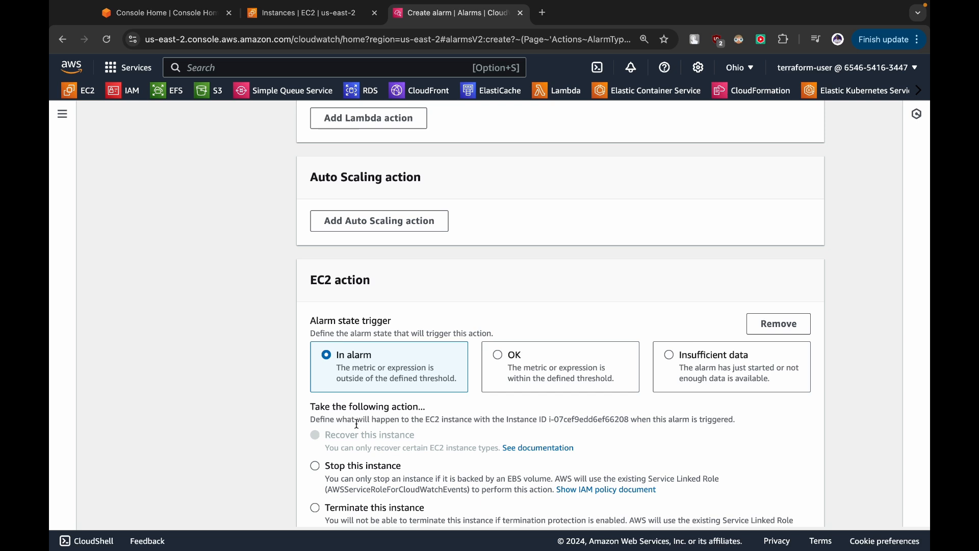
{"action": "scroll", "coordinate": [357, 424], "scroll_direction": "down", "scroll_amount": 1}
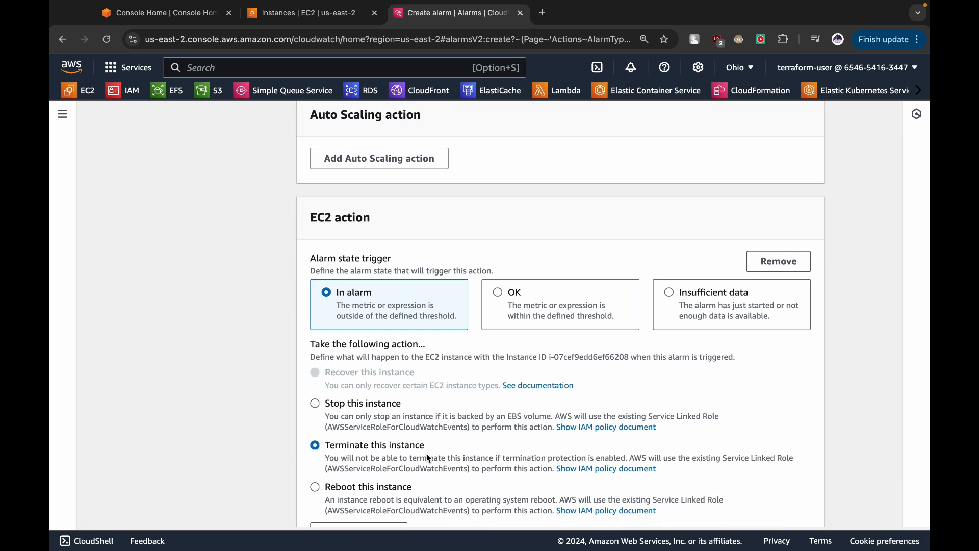
{"action": "scroll", "coordinate": [427, 457], "scroll_direction": "down", "scroll_amount": 4}
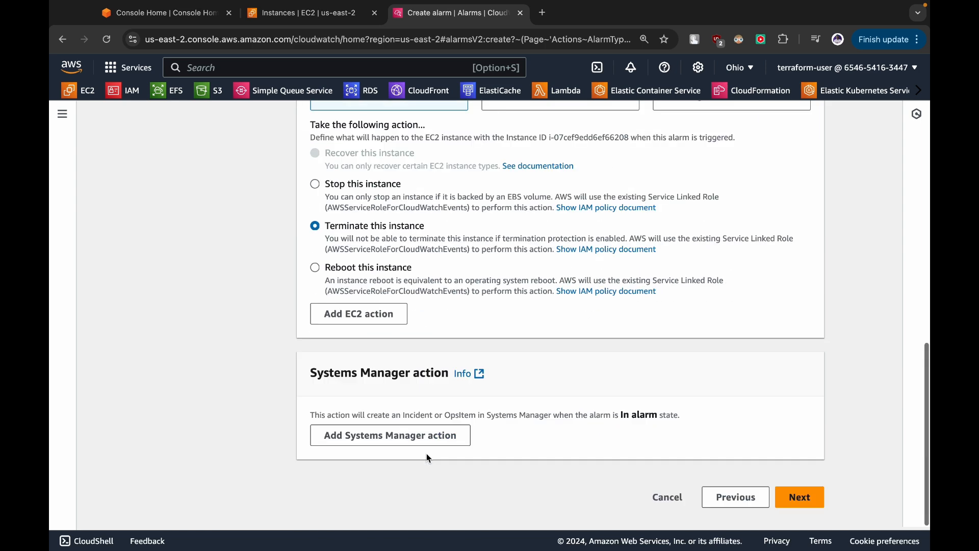
{"action": "left_click", "coordinate": [800, 497]}
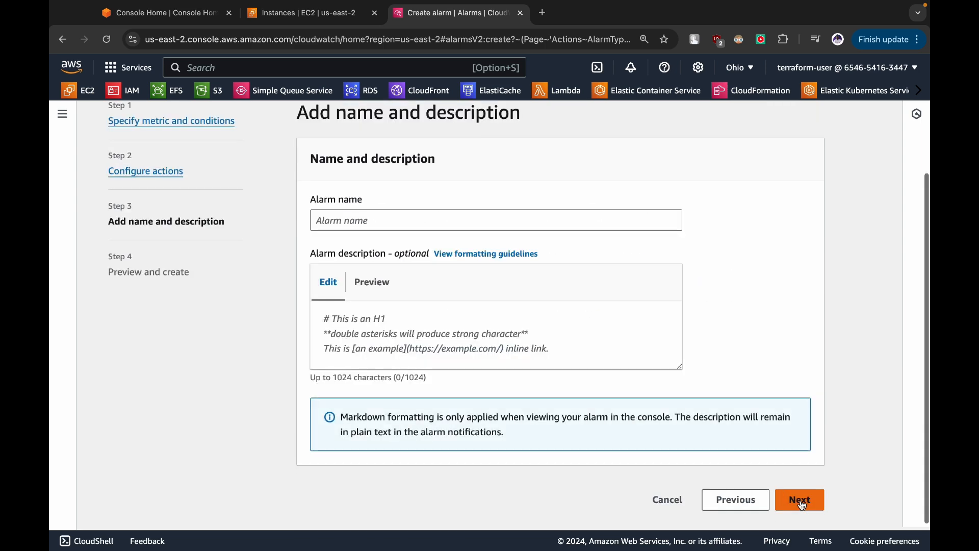
Step: Name the alarm Termination, review its settings in the preview and create it
{"action": "left_click", "coordinate": [372, 214]}
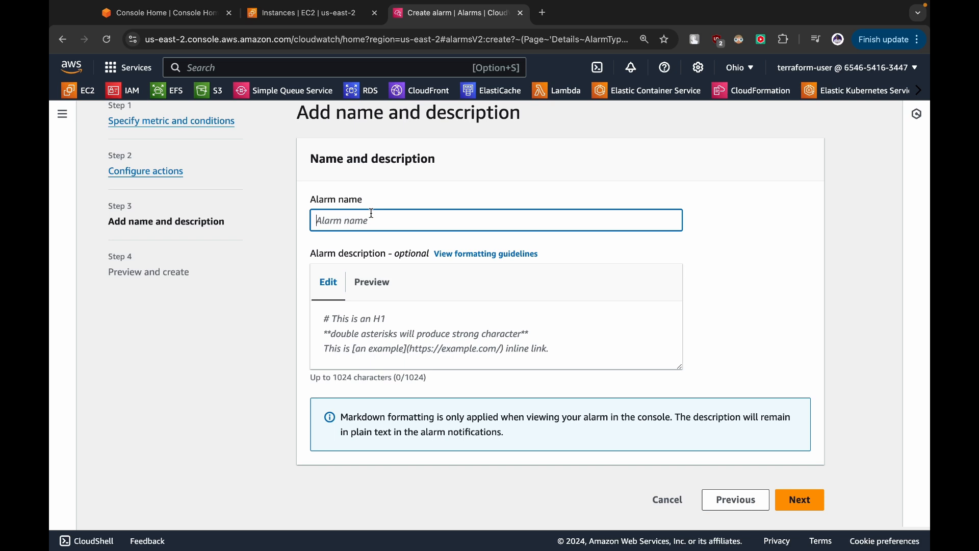
{"action": "type", "text": "Terminm"}
{"action": "left_click", "coordinate": [799, 498]}
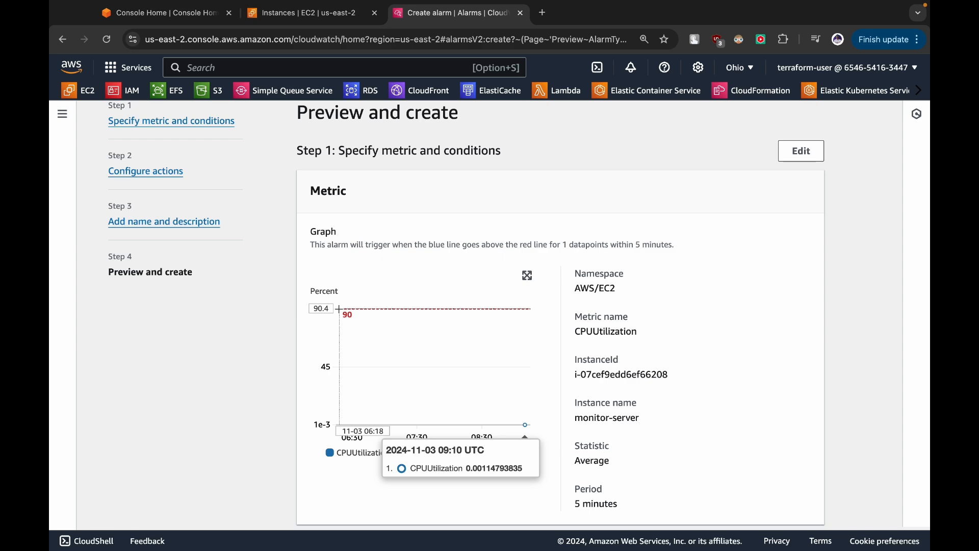
{"action": "scroll", "coordinate": [458, 368], "scroll_direction": "down", "scroll_amount": 10}
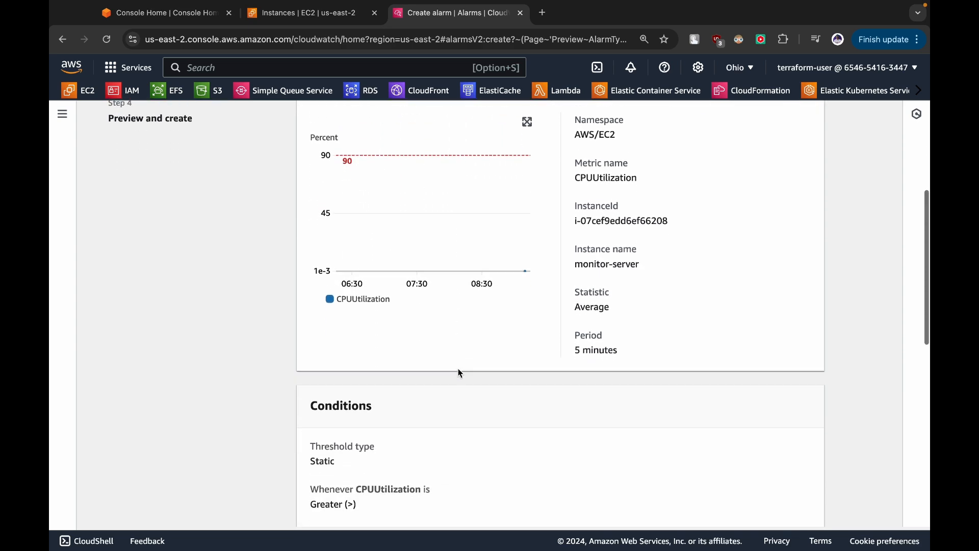
{"action": "scroll", "coordinate": [458, 368], "scroll_direction": "down", "scroll_amount": 3}
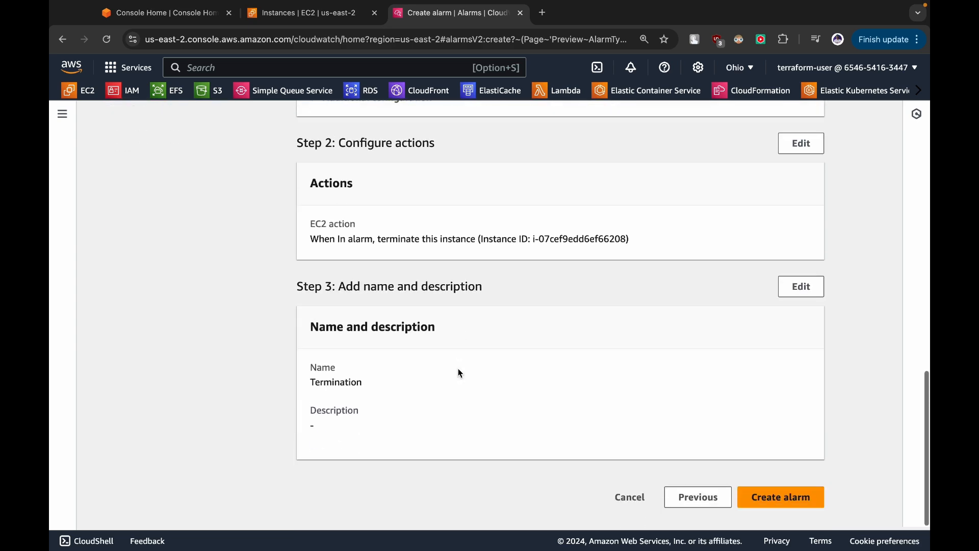
{"action": "left_click", "coordinate": [775, 494]}
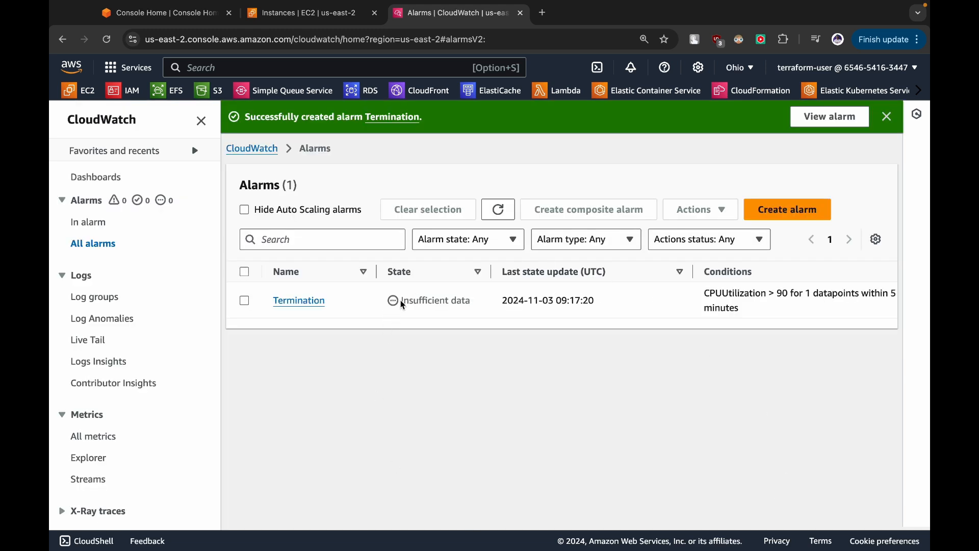
Step: Check the new alarm's state in the alarms list and open CloudShell
{"action": "left_click_drag", "start_coordinate": [402, 300], "coordinate": [459, 300]}
{"action": "left_click", "coordinate": [460, 299]}
{"action": "left_click", "coordinate": [595, 69]}
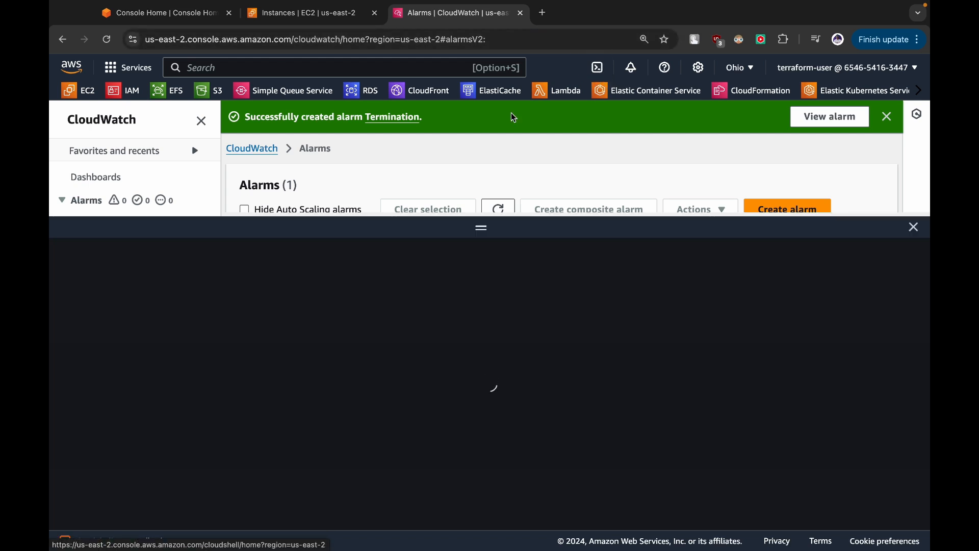
Step: Search the web for "aws cloudwatch set alarm state" and find the synopsis in the AWS CLI set-alarm-state reference
{"action": "left_click", "coordinate": [543, 13]}
{"action": "type", "text": "aws"}
{"action": "key", "text": "Return"}
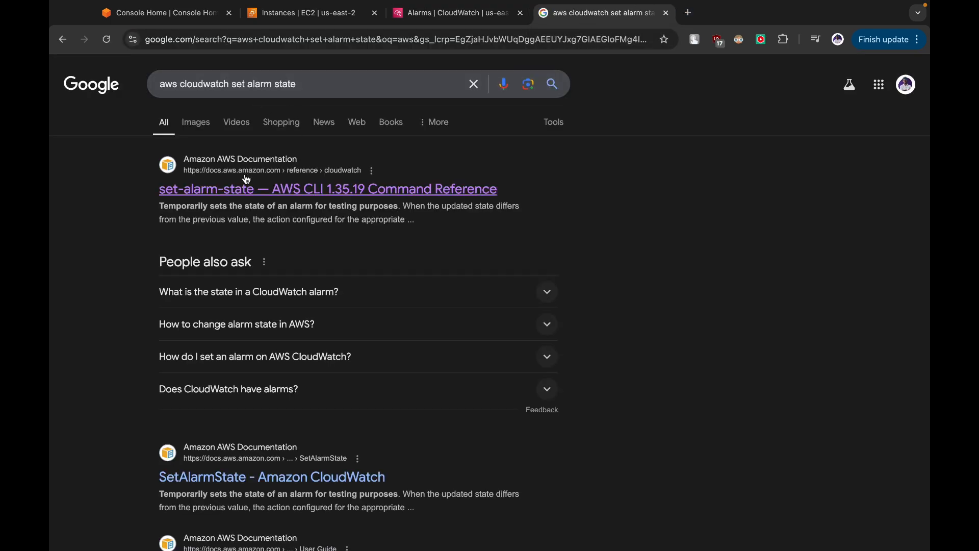
{"action": "left_click", "coordinate": [238, 191]}
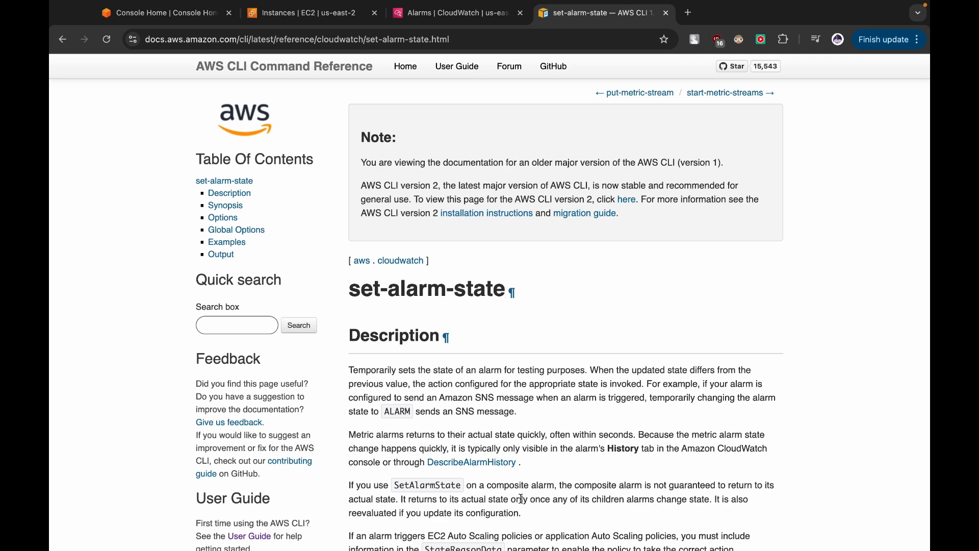
{"action": "scroll", "coordinate": [521, 499], "scroll_direction": "down", "scroll_amount": 2}
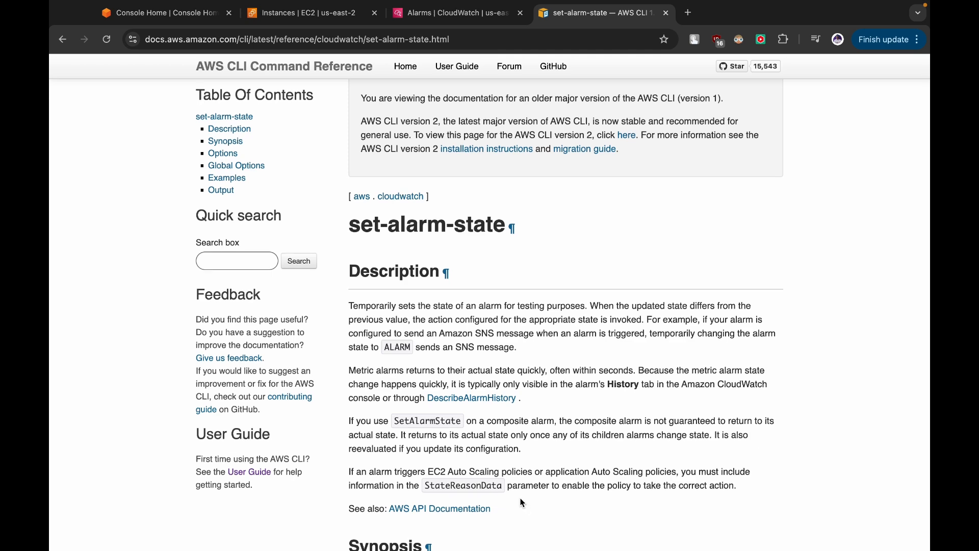
{"action": "scroll", "coordinate": [521, 500], "scroll_direction": "down", "scroll_amount": 5}
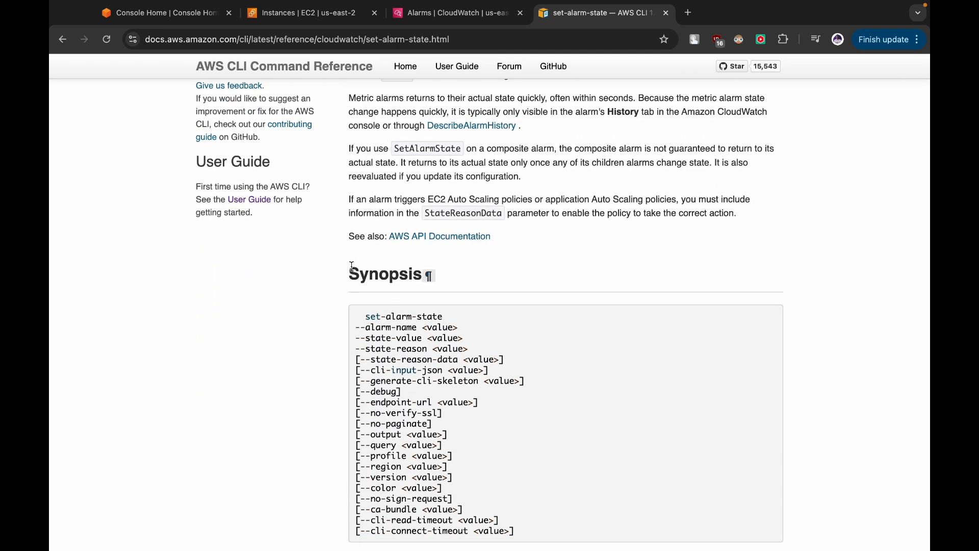
{"action": "left_click_drag", "start_coordinate": [347, 269], "coordinate": [409, 269]}
{"action": "left_click", "coordinate": [371, 346]}
Step: Return to CloudShell, dismiss the Amazon Q suggestions notice and clear the terminal
{"action": "left_click", "coordinate": [452, 13]}
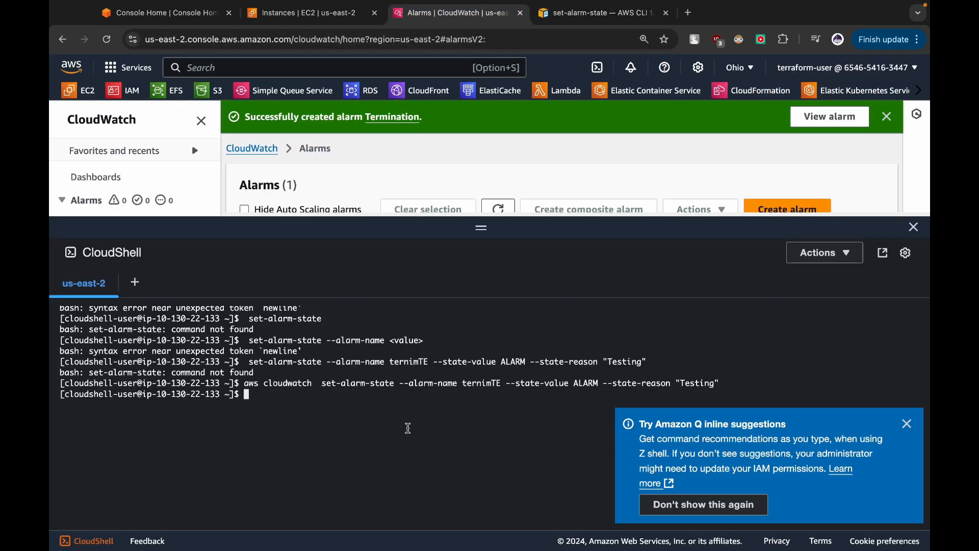
{"action": "left_click", "coordinate": [907, 424]}
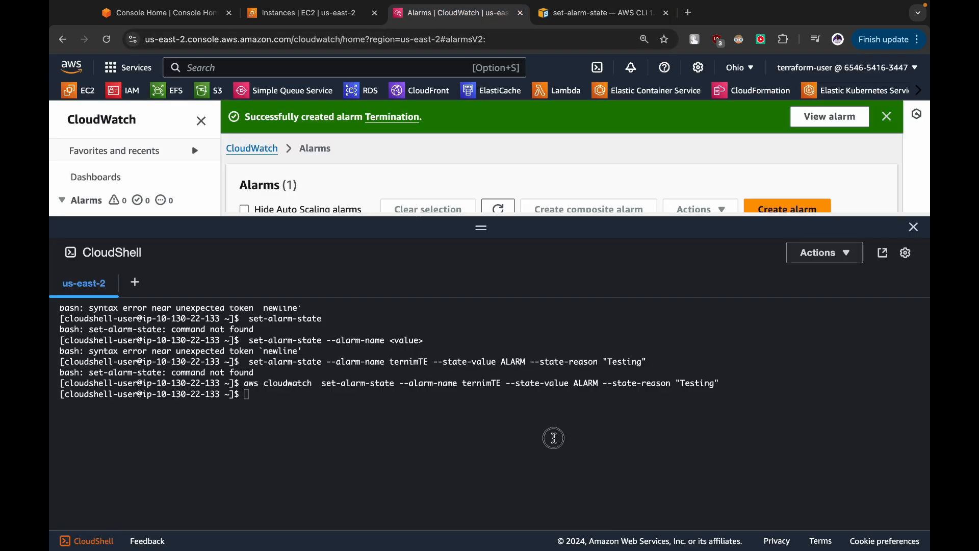
{"action": "left_click", "coordinate": [555, 438]}
{"action": "type", "text": "clear"}
{"action": "key", "text": "Return"}
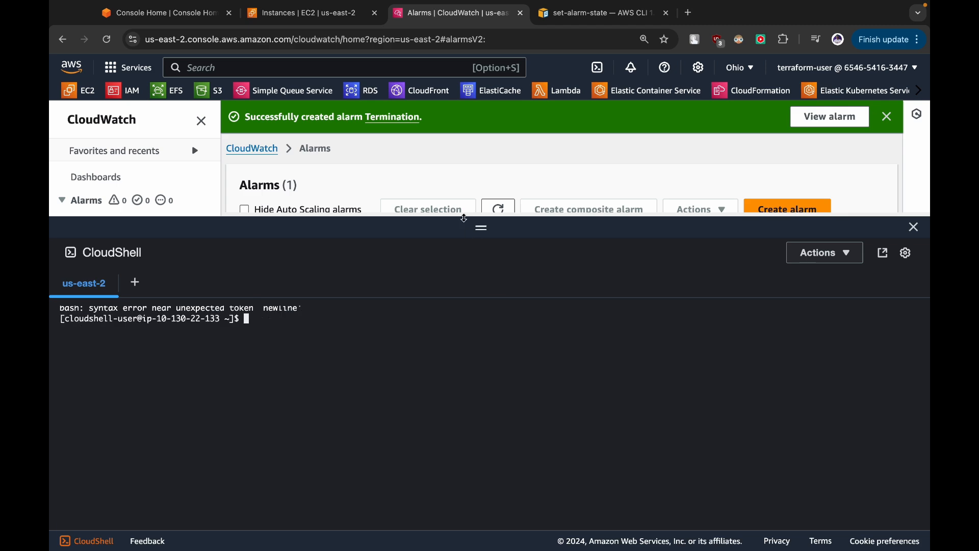
Step: Copy set-alarm-state from the reference's synopsis and build the command "aws cloudwatch set-alarm-state" in CloudShell without running it
{"action": "left_click", "coordinate": [602, 12]}
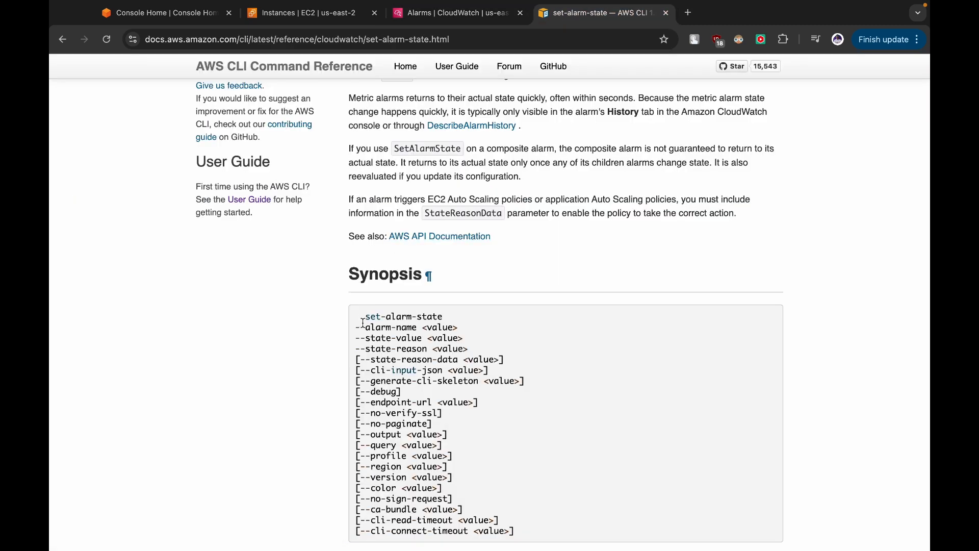
{"action": "left_click_drag", "start_coordinate": [360, 318], "coordinate": [465, 325]}
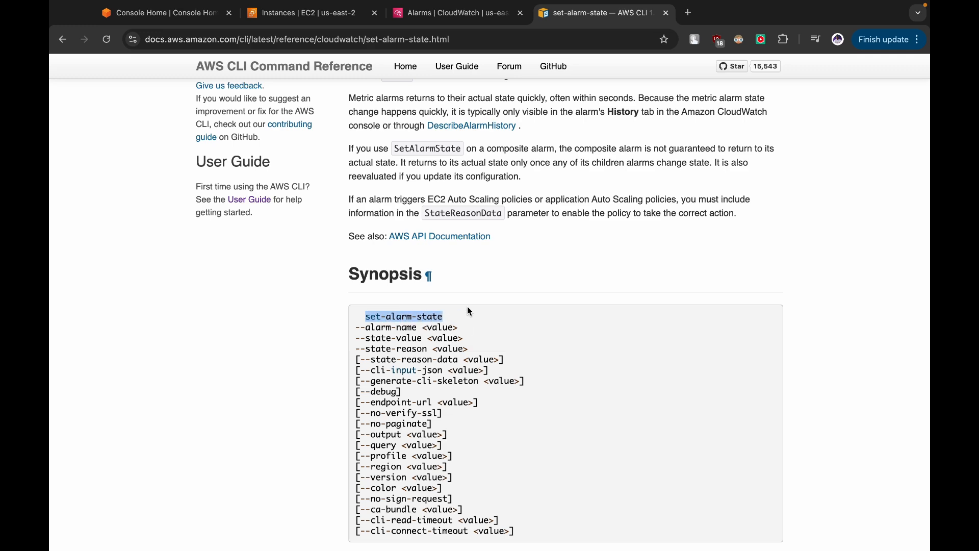
{"action": "left_click", "coordinate": [462, 16]}
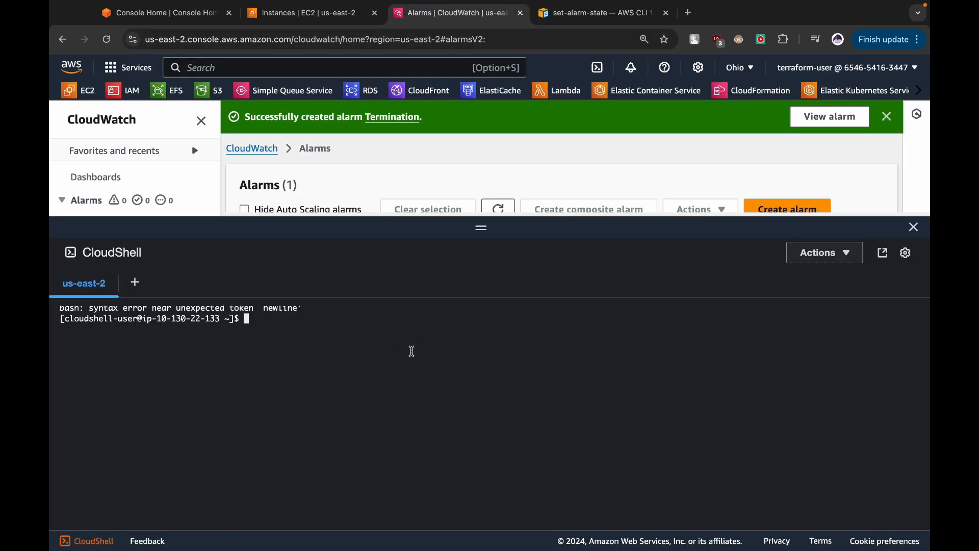
{"action": "type", "text": "aws cloudwatch"}
{"action": "right_click", "coordinate": [396, 342]}
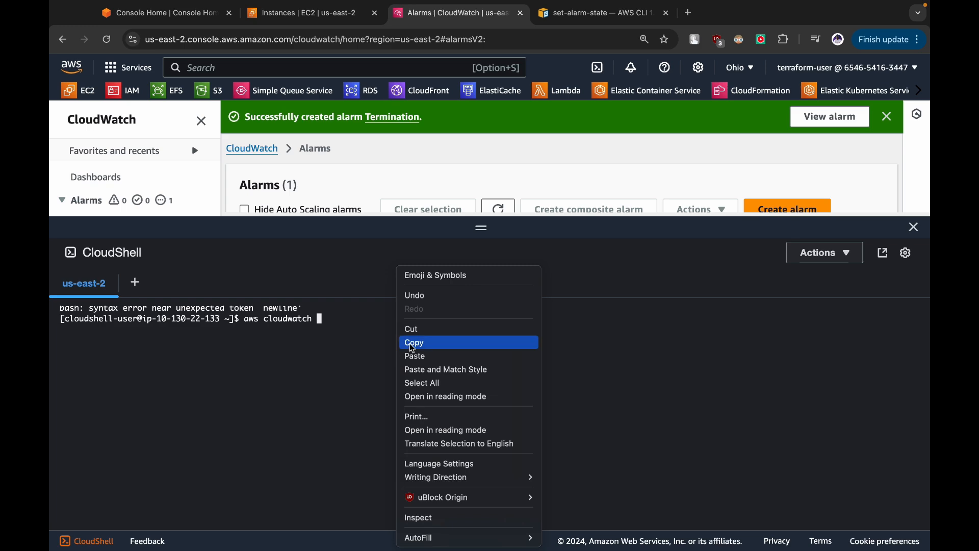
{"action": "left_click", "coordinate": [413, 356]}
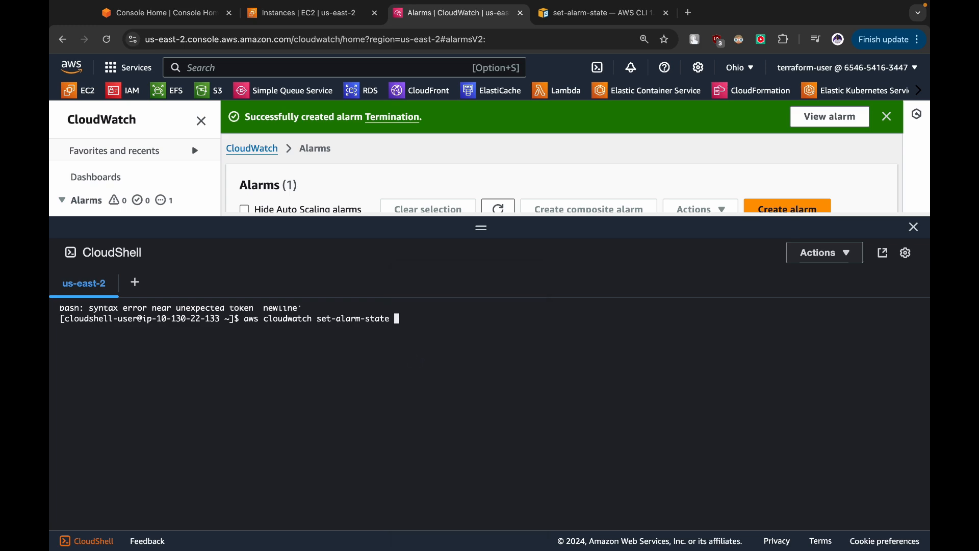
Step: Copy the --alarm-name option from the set-alarm-state reference's synopsis and append it to the command in CloudShell
{"action": "left_click", "coordinate": [588, 33]}
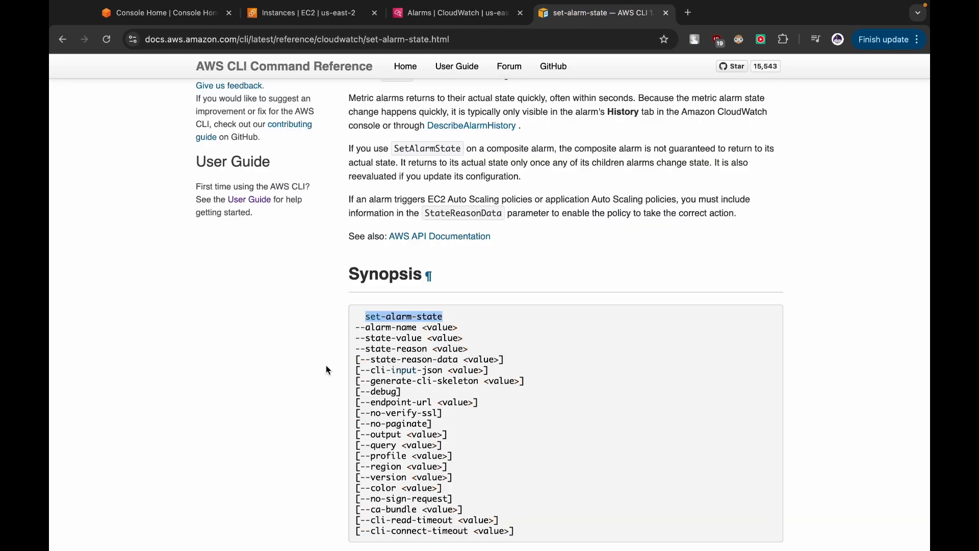
{"action": "left_click_drag", "start_coordinate": [355, 327], "coordinate": [421, 331]}
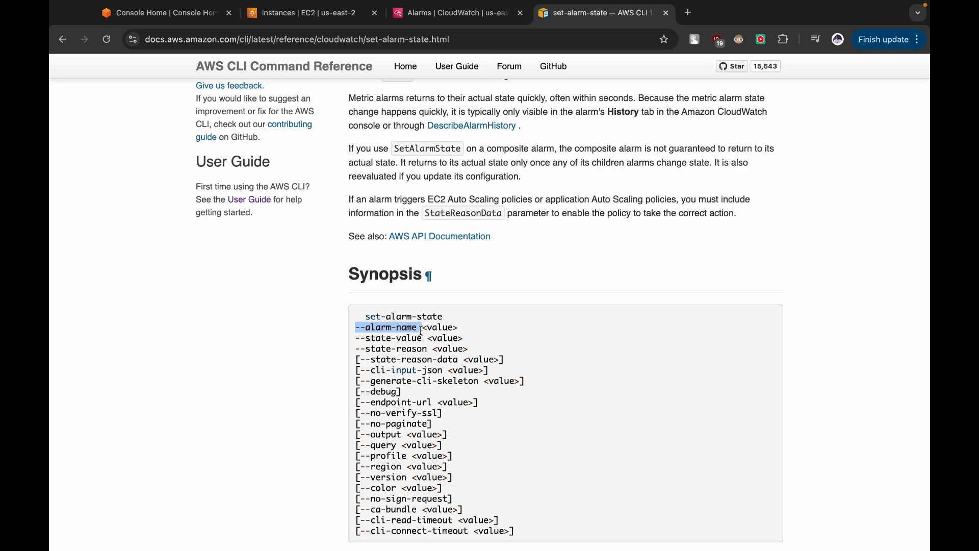
{"action": "left_click", "coordinate": [459, 12]}
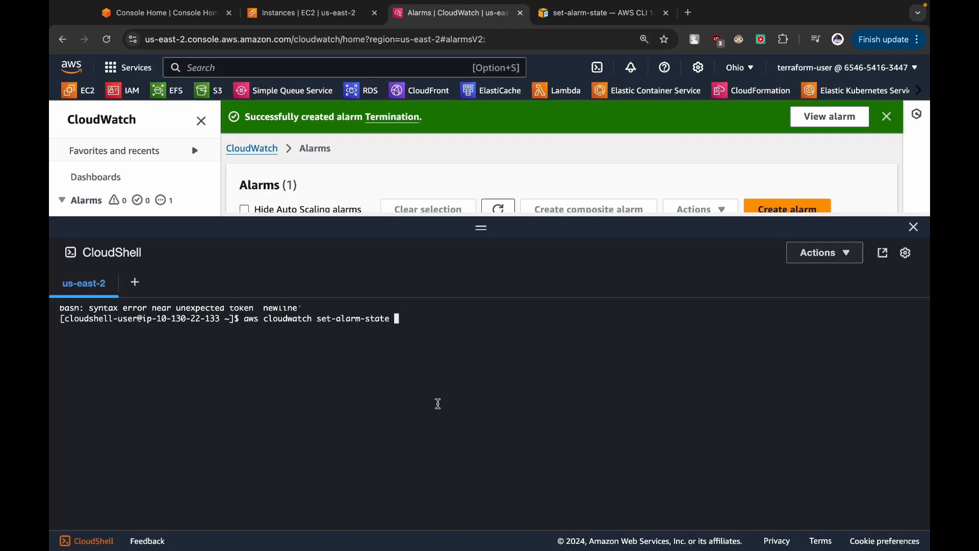
{"action": "right_click", "coordinate": [439, 385]}
{"action": "left_click", "coordinate": [452, 352]}
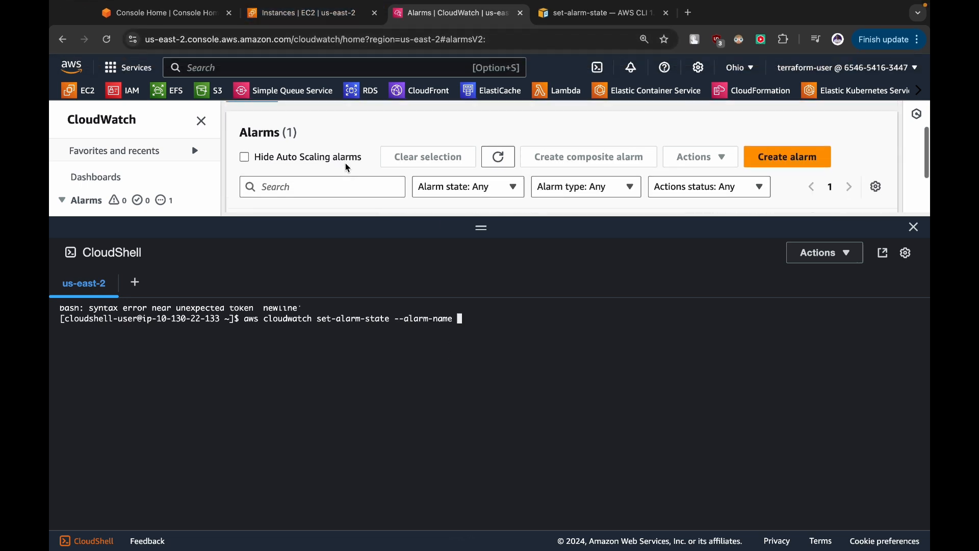
Step: Copy the alarm name Termination from the alarms list and add it as the --alarm-name value in the CloudShell command
{"action": "left_click_drag", "start_coordinate": [481, 227], "coordinate": [480, 408]}
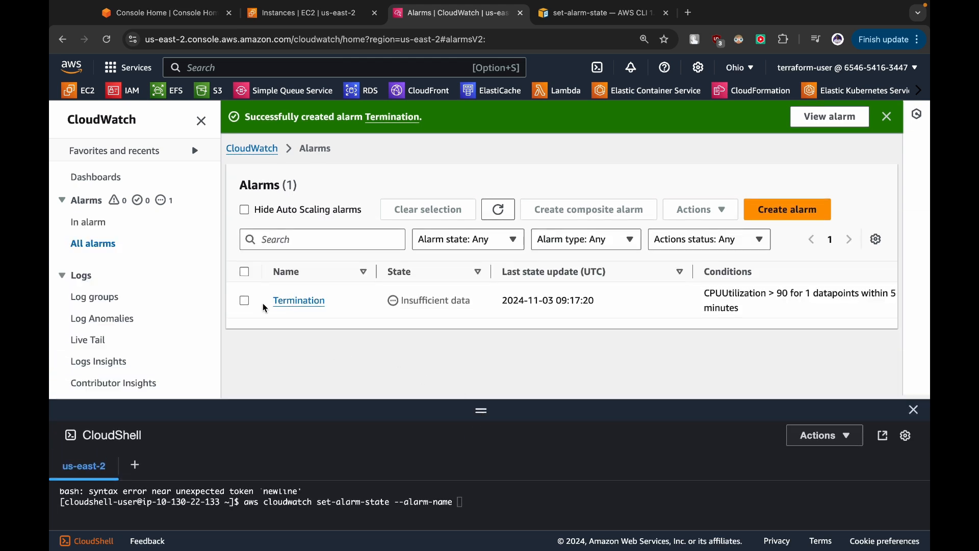
{"action": "left_click_drag", "start_coordinate": [275, 304], "coordinate": [332, 309]}
{"action": "key", "text": "super+c"}
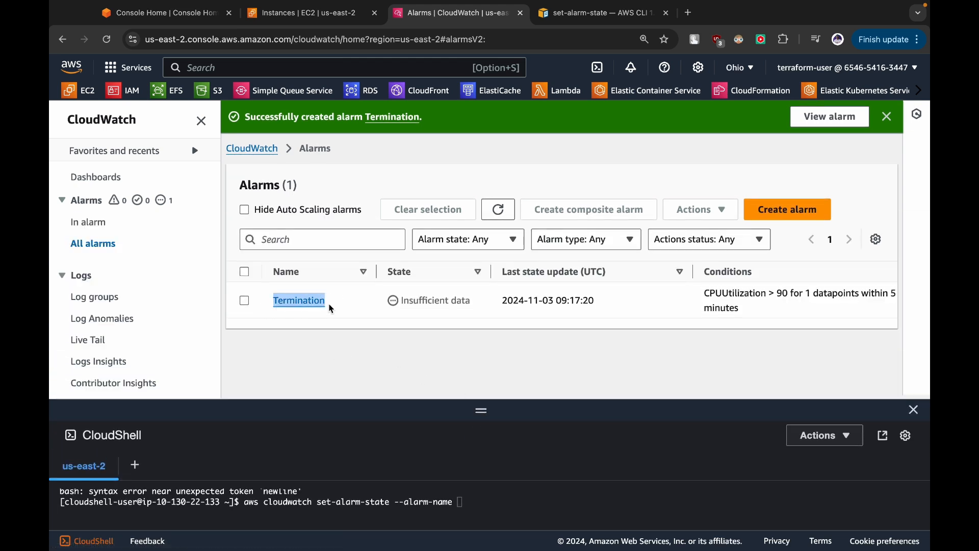
{"action": "left_click_drag", "start_coordinate": [482, 410], "coordinate": [458, 166]}
{"action": "left_click", "coordinate": [475, 339]}
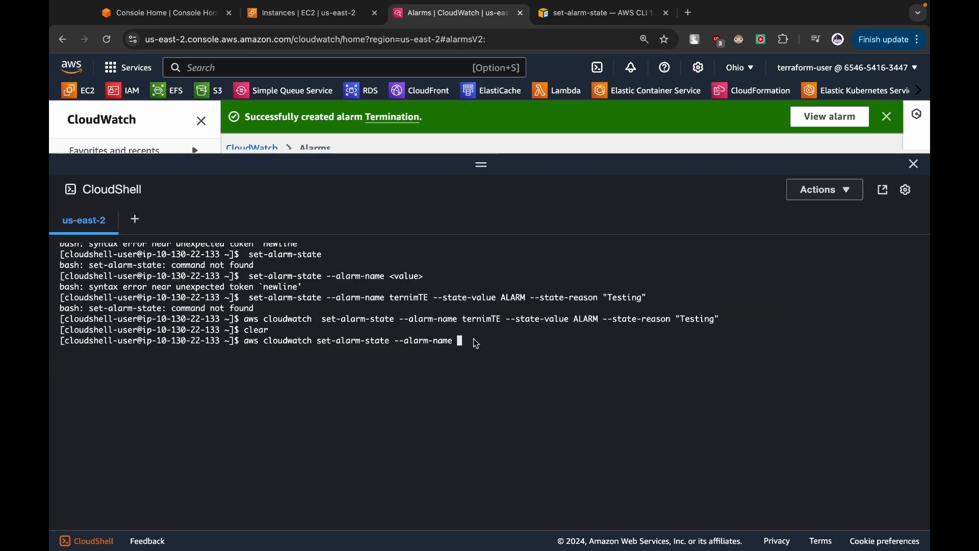
{"action": "right_click", "coordinate": [477, 344]}
{"action": "left_click", "coordinate": [507, 355]}
Step: Copy --state-value from the reference's synopsis and append "--state-value ALARM" to the CloudShell command
{"action": "key", "text": "ctrl+Tab"}
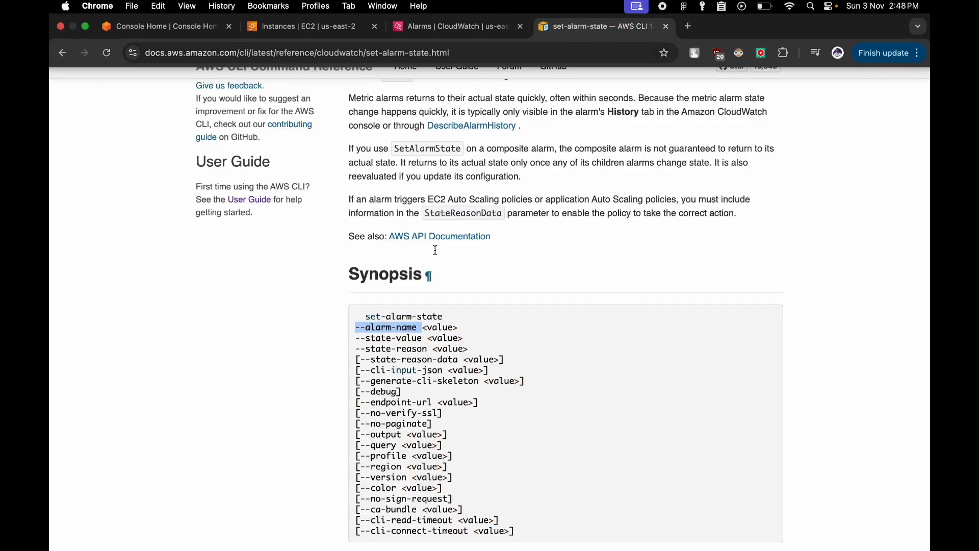
{"action": "scroll", "coordinate": [435, 250], "scroll_direction": "down", "scroll_amount": 1}
{"action": "left_click", "coordinate": [428, 317]}
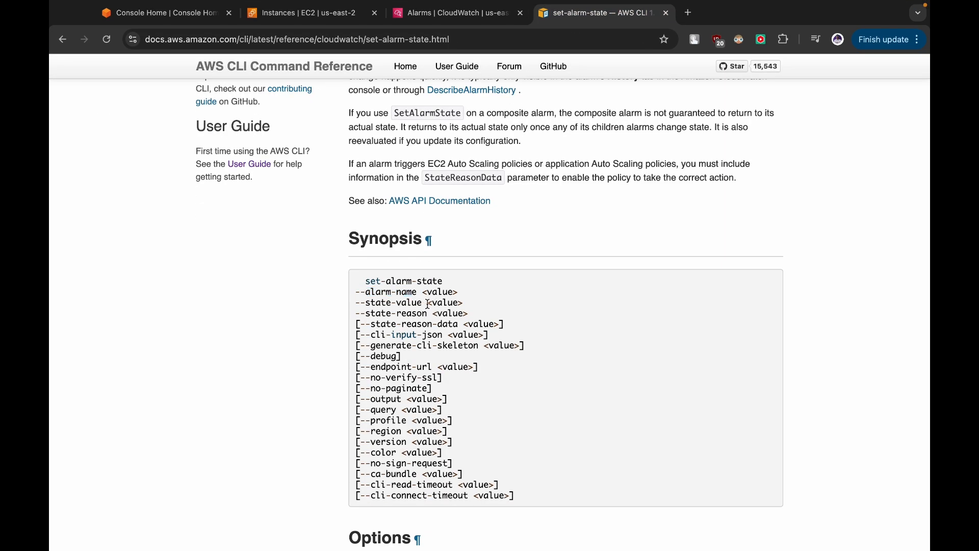
{"action": "left_click_drag", "start_coordinate": [424, 303], "coordinate": [357, 308]}
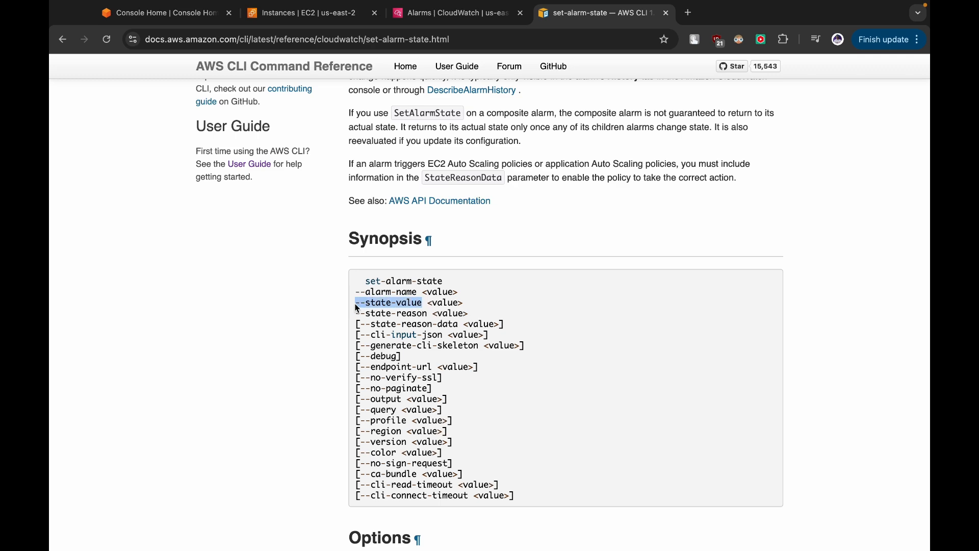
{"action": "left_click", "coordinate": [433, 14]}
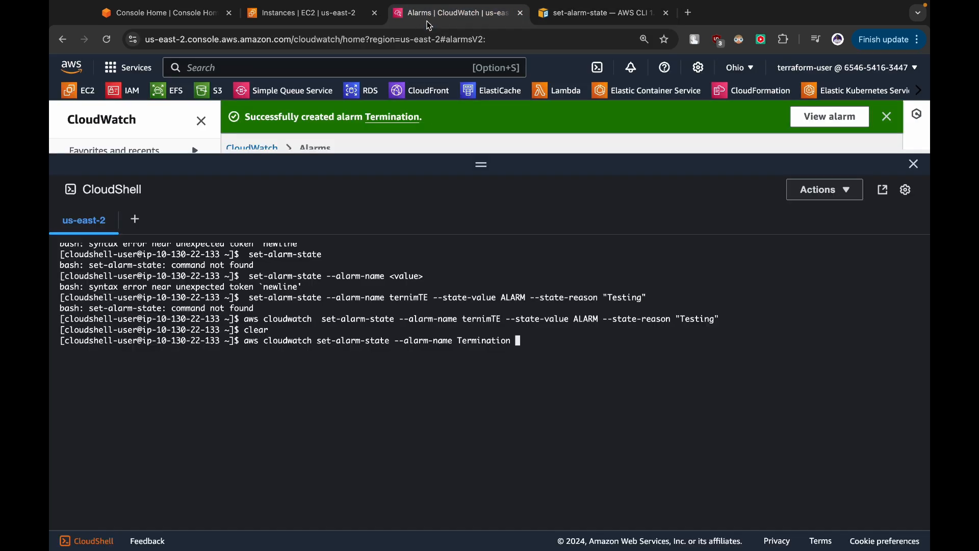
{"action": "right_click", "coordinate": [576, 390]}
{"action": "left_click", "coordinate": [592, 358]}
{"action": "type", "text": "ALA"}
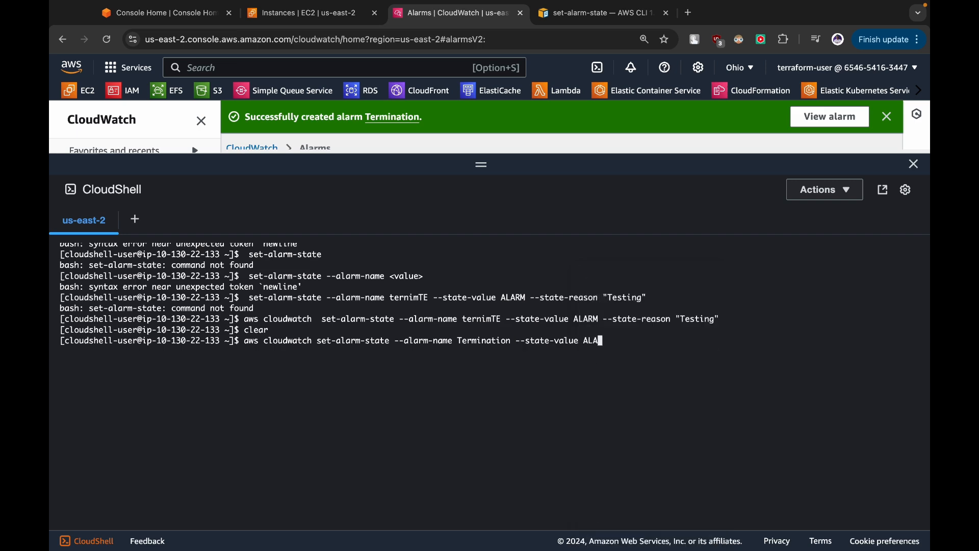
{"action": "type", "text": "RM"}
Step: Append --state-reason "Testing", copied from the earlier command in the terminal, and run the set-alarm-state command
{"action": "left_click", "coordinate": [579, 21]}
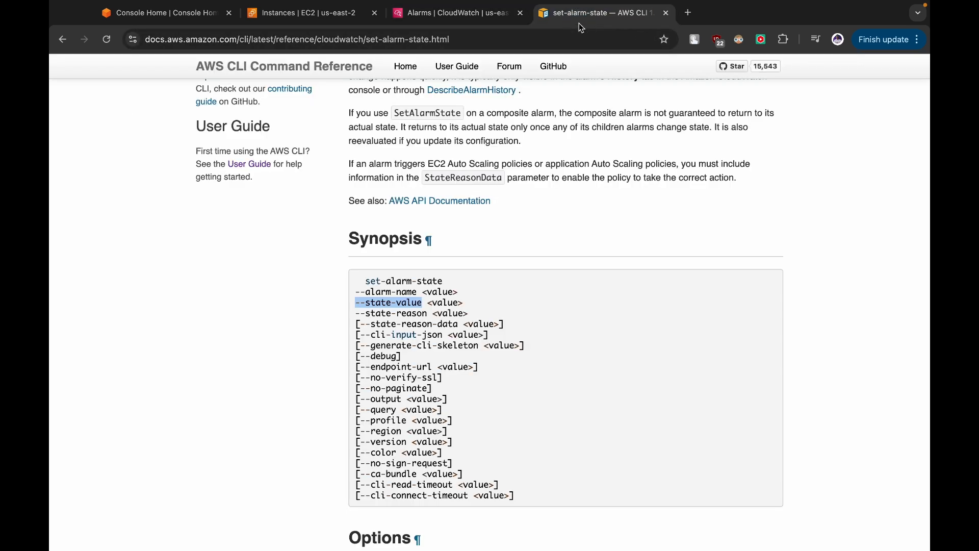
{"action": "left_click_drag", "start_coordinate": [356, 313], "coordinate": [437, 314]}
{"action": "left_click", "coordinate": [433, 18]}
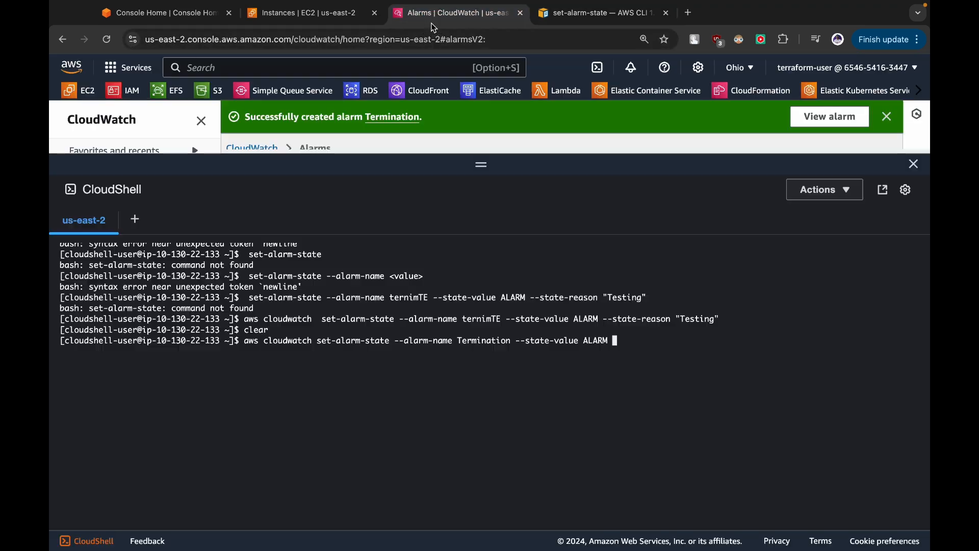
{"action": "left_click_drag", "start_coordinate": [605, 321], "coordinate": [721, 320]}
{"action": "key", "text": "super+c"}
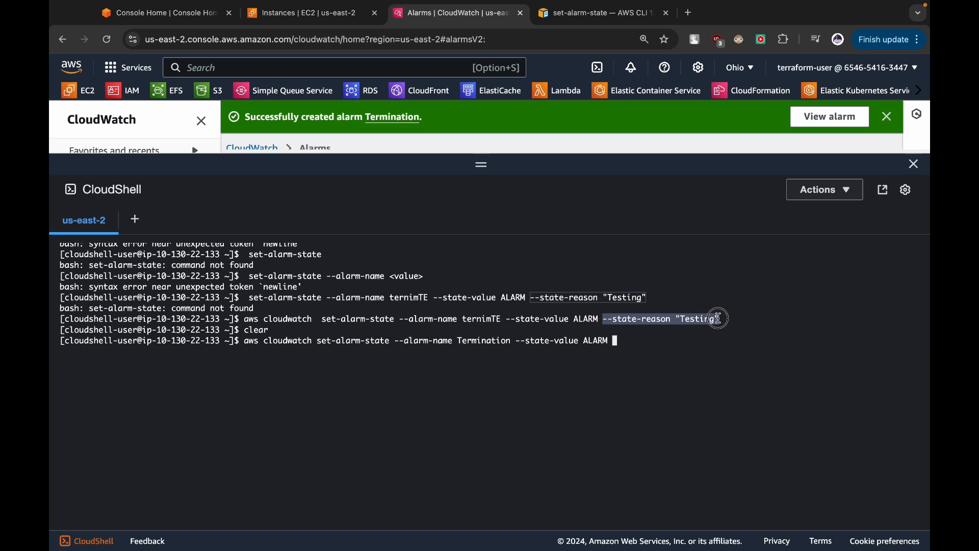
{"action": "left_click", "coordinate": [686, 350]}
{"action": "right_click", "coordinate": [686, 350]}
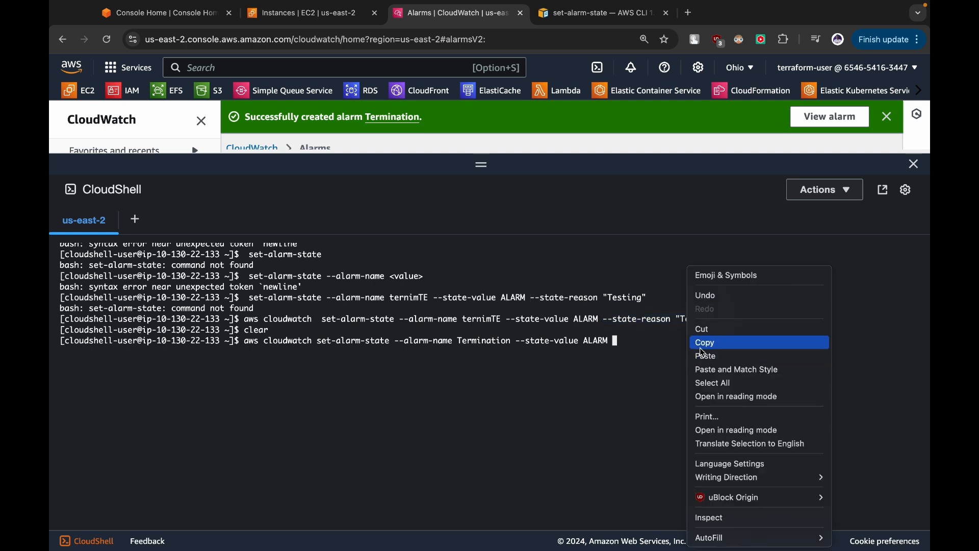
{"action": "left_click", "coordinate": [706, 356]}
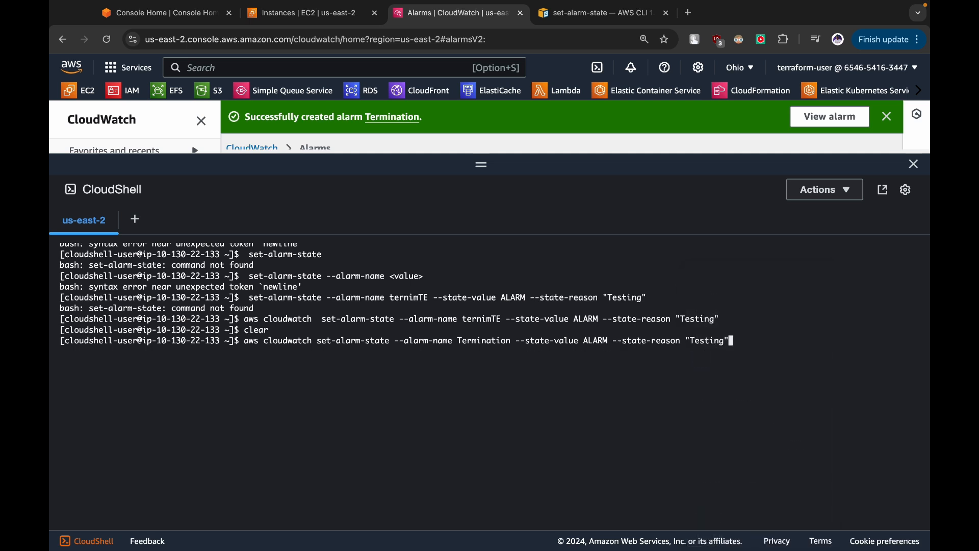
{"action": "key", "text": "Return"}
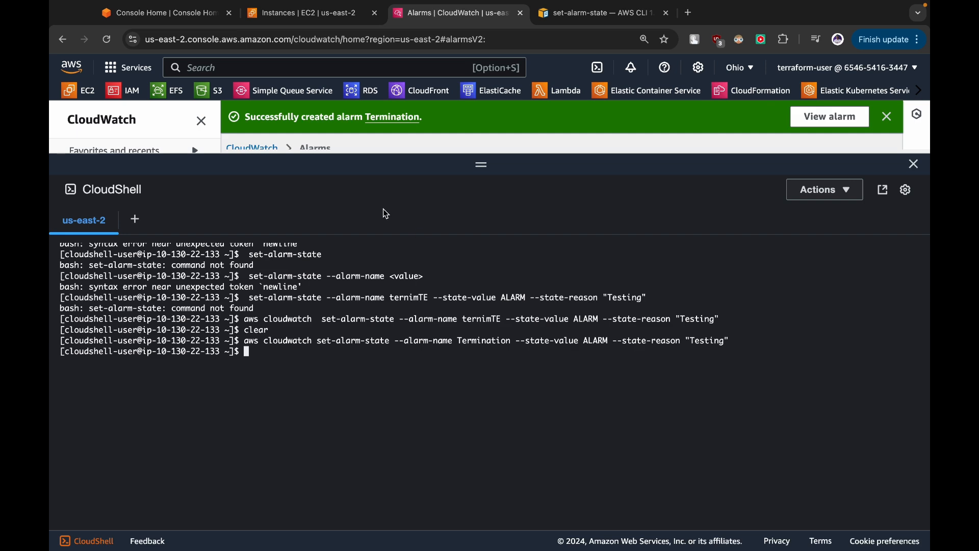
Step: Shrink the CloudShell pane, refresh the alarms list to check Termination's state, and open the alarm's CPUUtilization graph
{"action": "left_click_drag", "start_coordinate": [480, 163], "coordinate": [480, 472]}
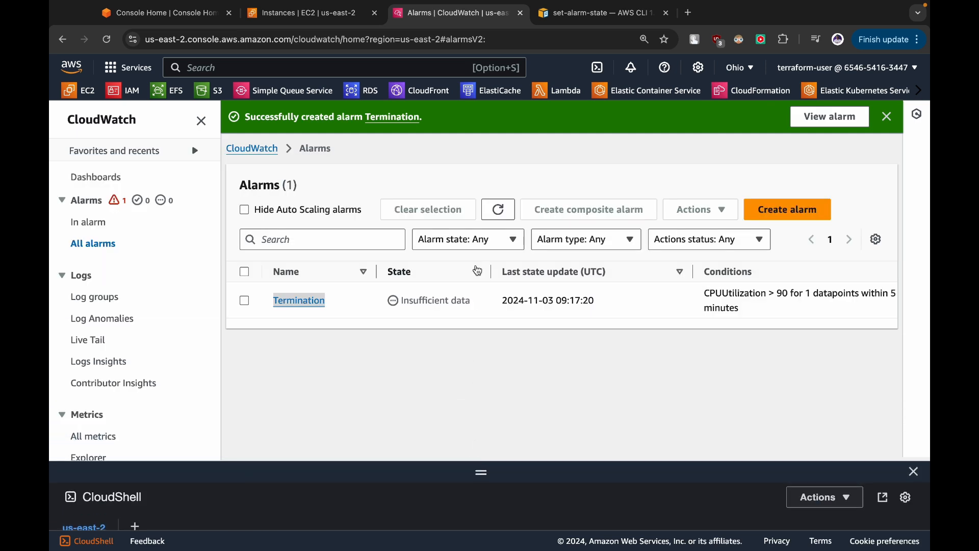
{"action": "left_click", "coordinate": [497, 210]}
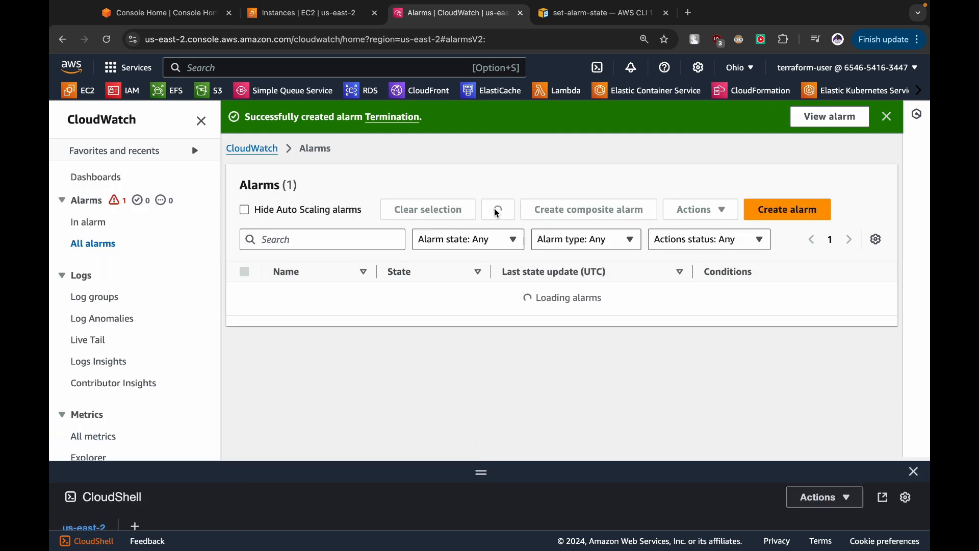
{"action": "left_click_drag", "start_coordinate": [402, 301], "coordinate": [444, 308]}
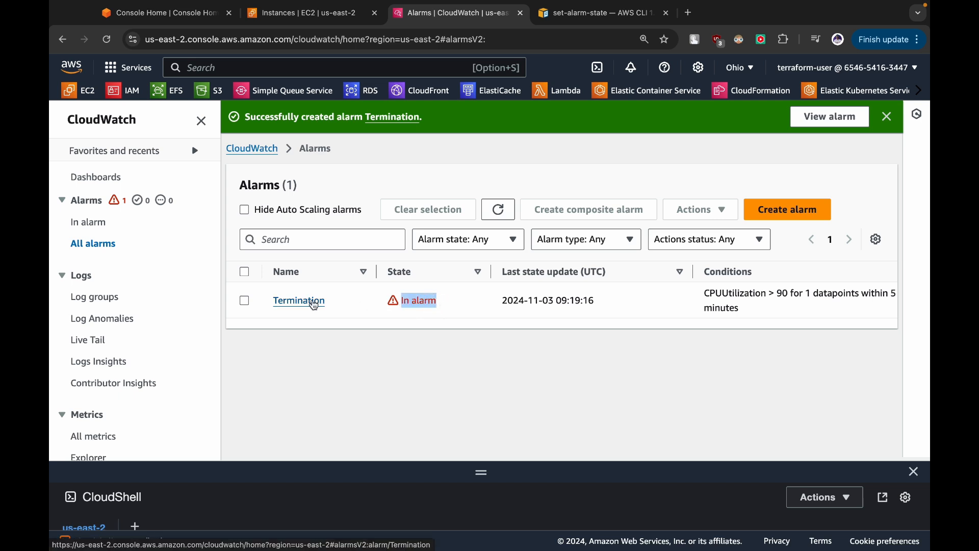
{"action": "scroll", "coordinate": [672, 322], "scroll_direction": "right", "scroll_amount": 2}
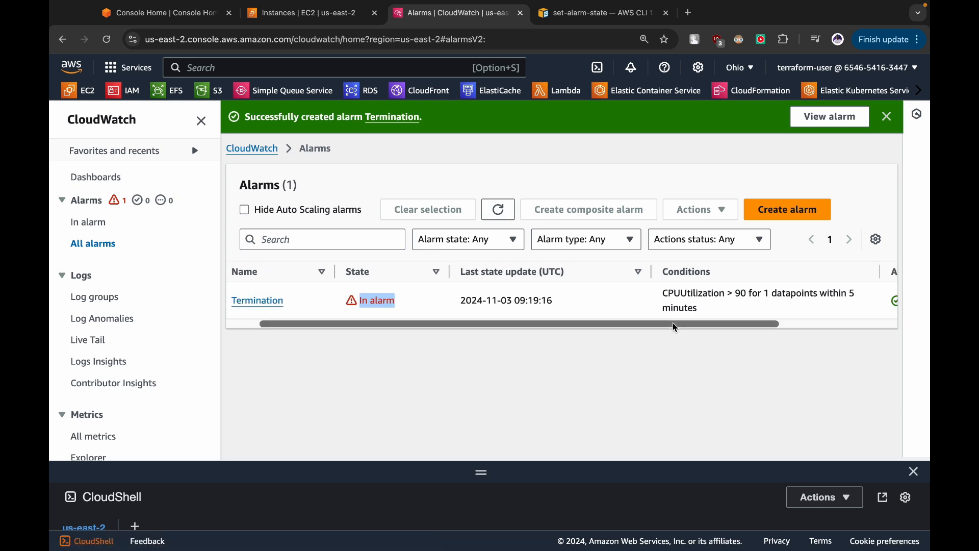
{"action": "scroll", "coordinate": [672, 322], "scroll_direction": "left", "scroll_amount": 2}
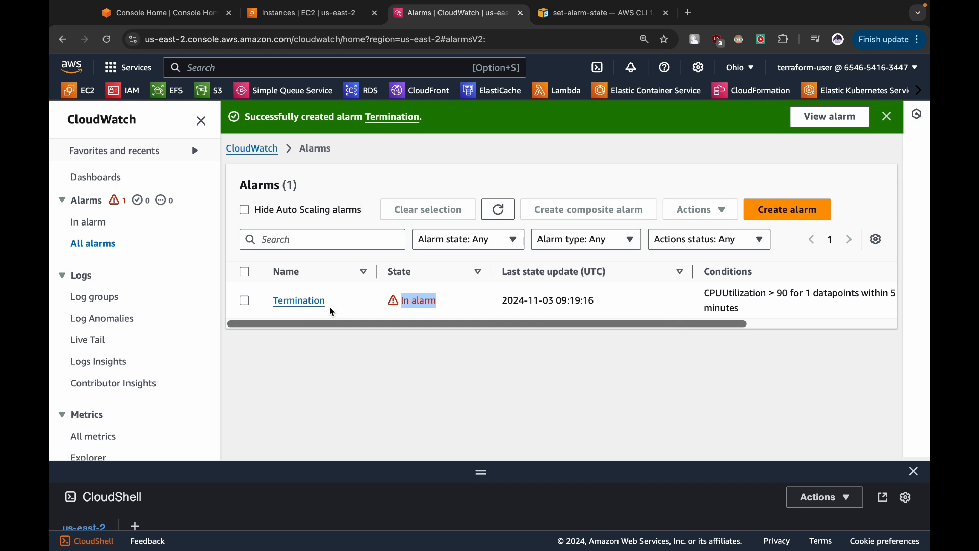
{"action": "left_click", "coordinate": [310, 305]}
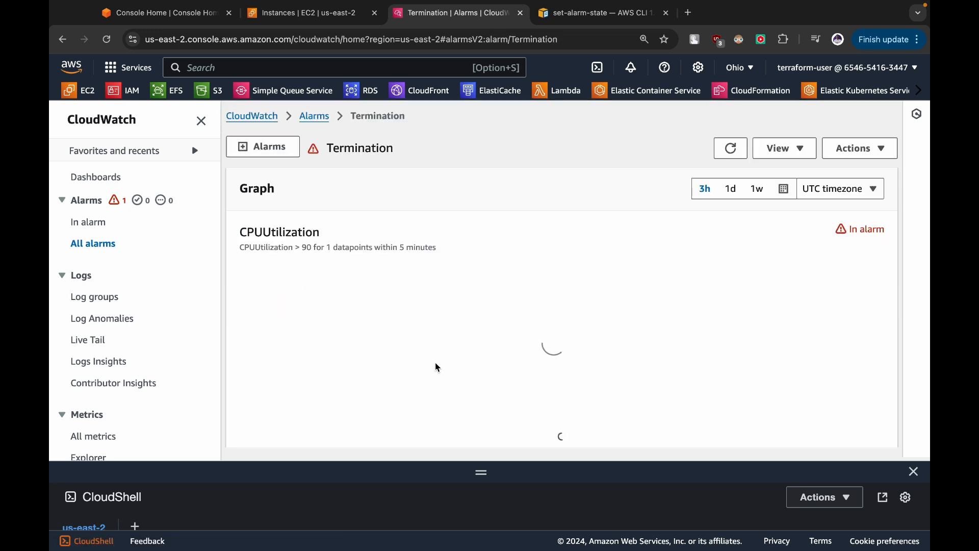
{"action": "scroll", "coordinate": [437, 352], "scroll_direction": "down", "scroll_amount": 1}
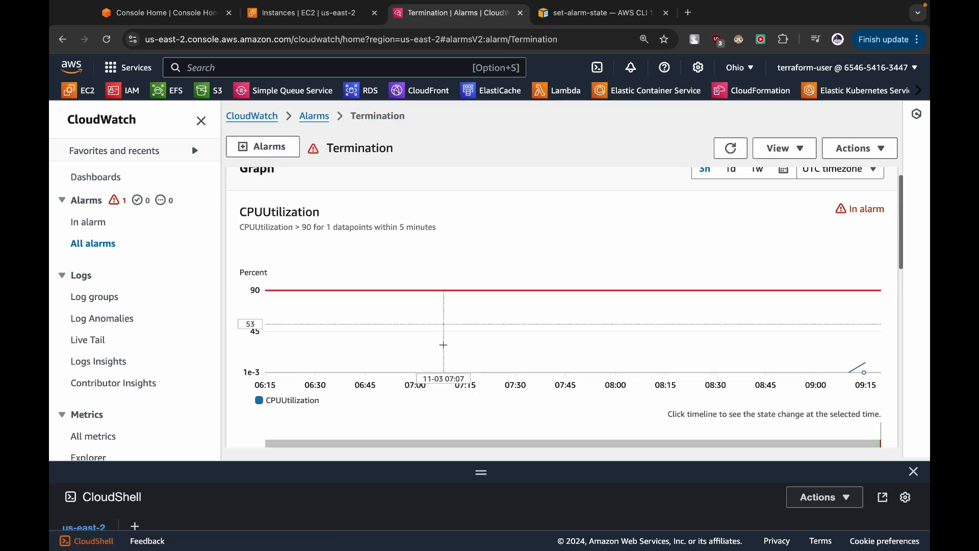
Step: Refresh the EC2 instances list to check monitor-server's instance state, closing its details pane
{"action": "left_click", "coordinate": [299, 16]}
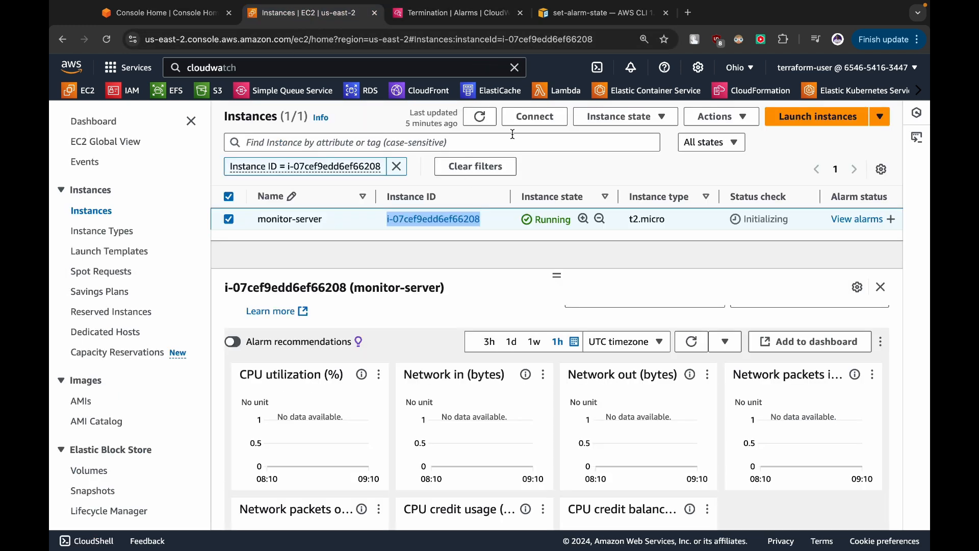
{"action": "left_click", "coordinate": [480, 119]}
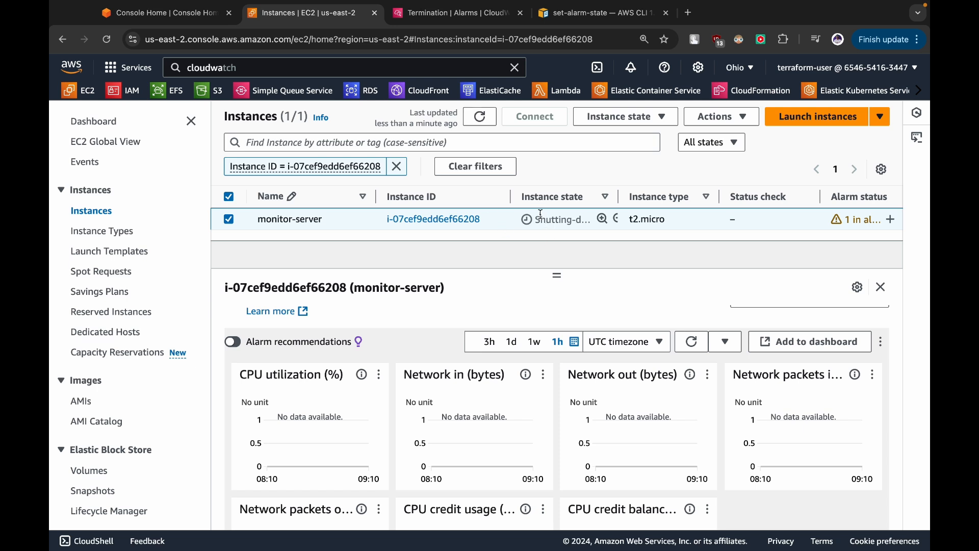
{"action": "left_click_drag", "start_coordinate": [536, 218], "coordinate": [573, 216]}
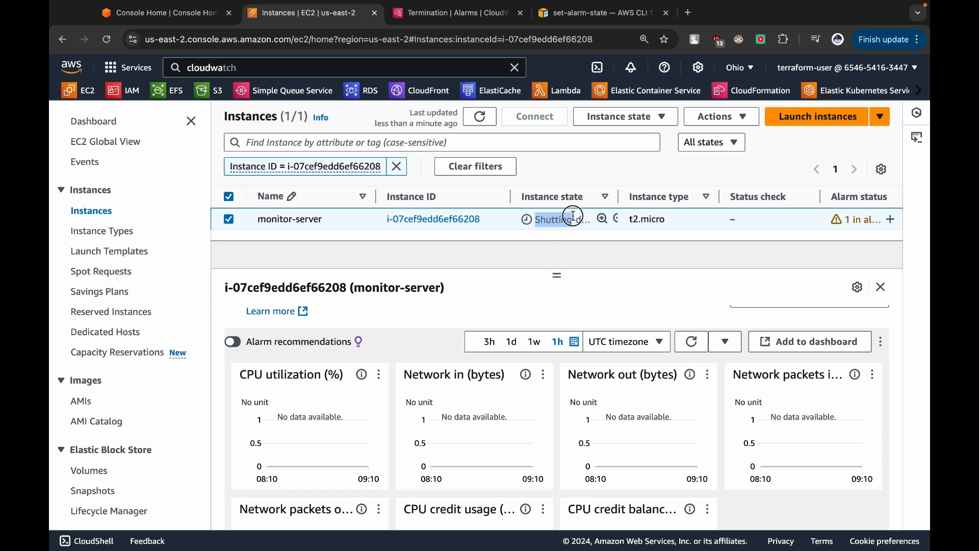
{"action": "left_click", "coordinate": [881, 287]}
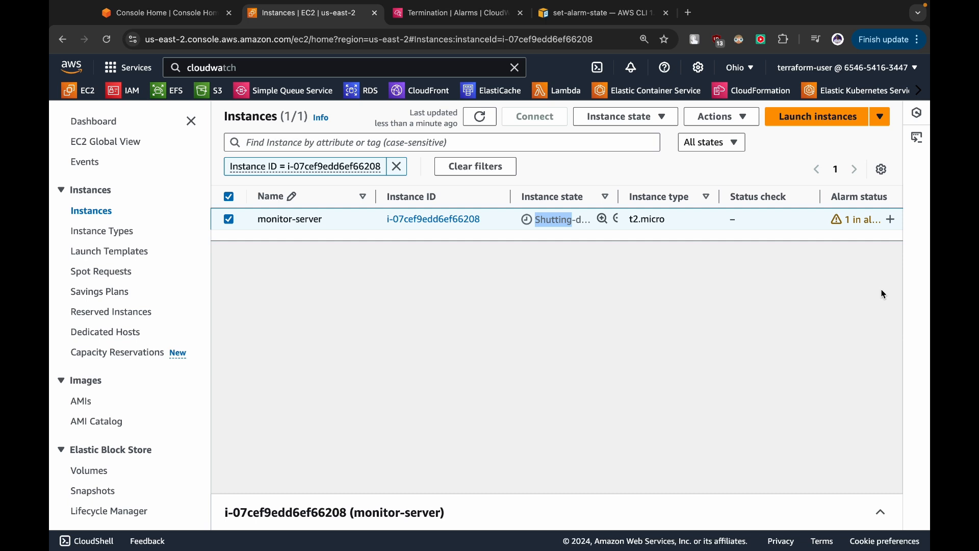
{"action": "left_click", "coordinate": [483, 116]}
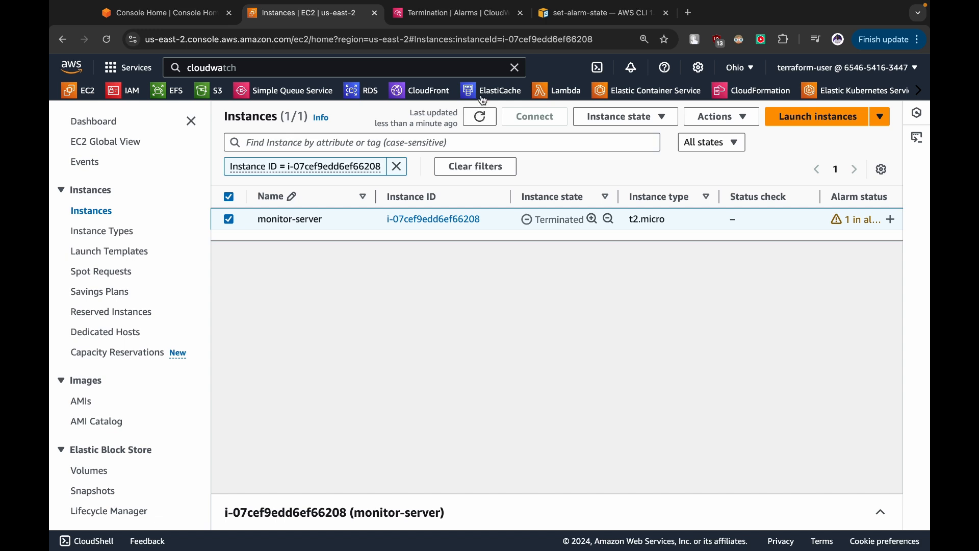
Step: Delete the Termination alarm from the CloudWatch alarms list and close CloudShell
{"action": "left_click", "coordinate": [449, 20]}
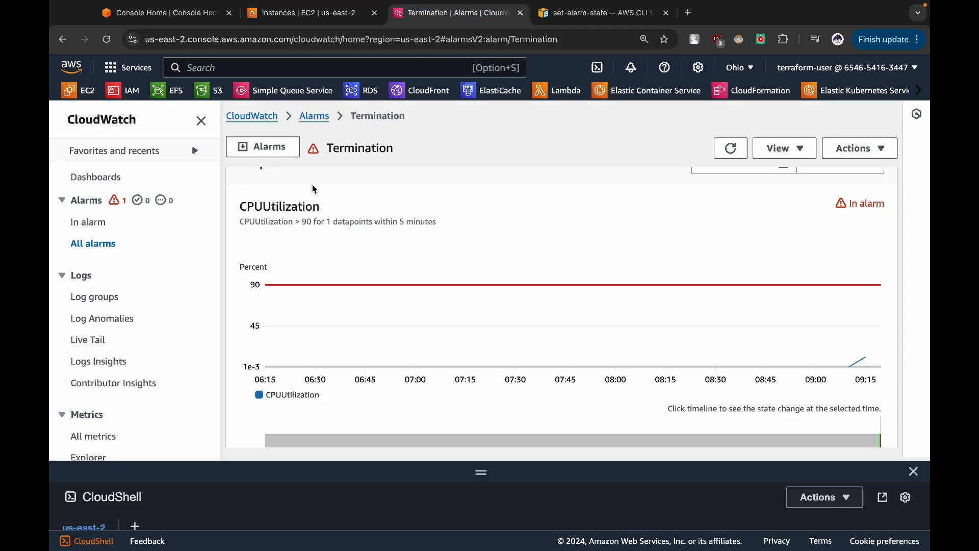
{"action": "left_click", "coordinate": [254, 117]}
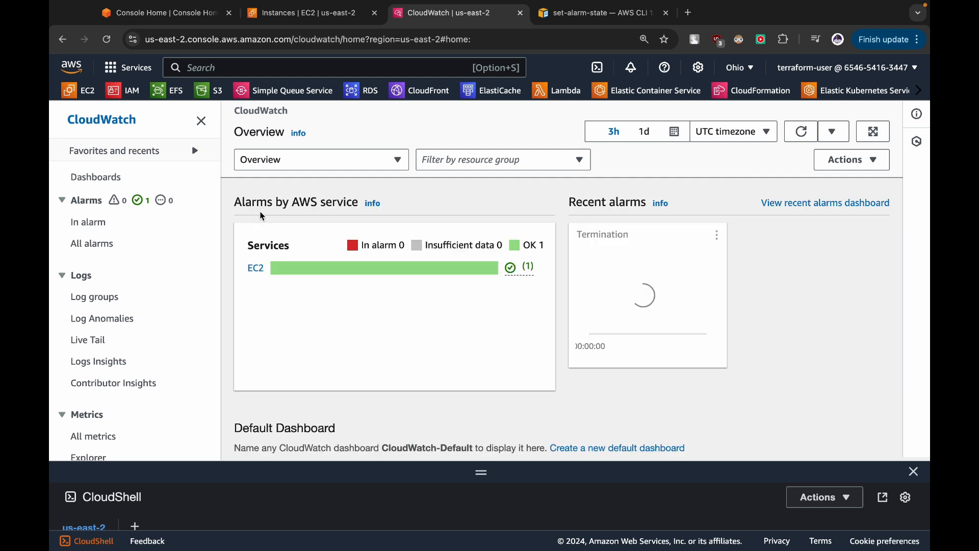
{"action": "left_click", "coordinate": [91, 244]}
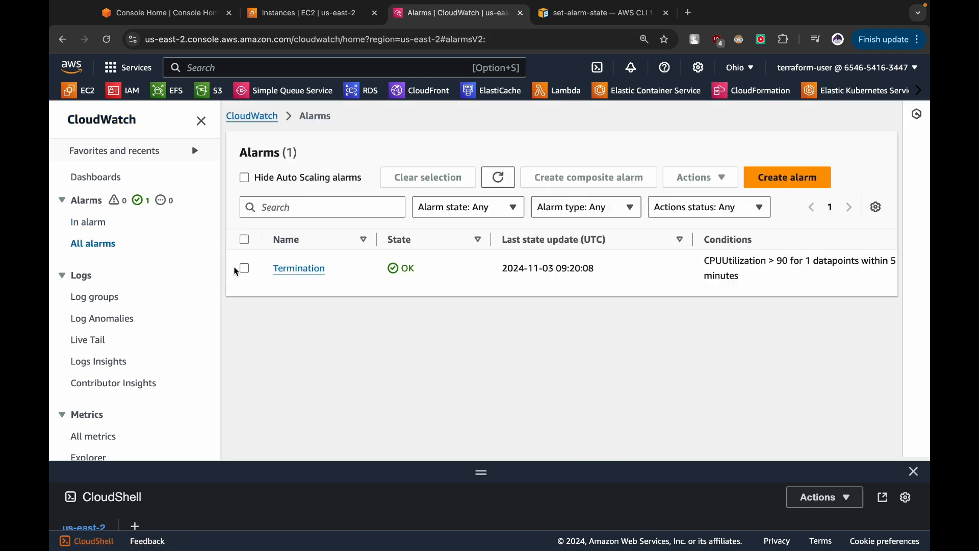
{"action": "left_click", "coordinate": [244, 268]}
{"action": "left_click", "coordinate": [709, 180]}
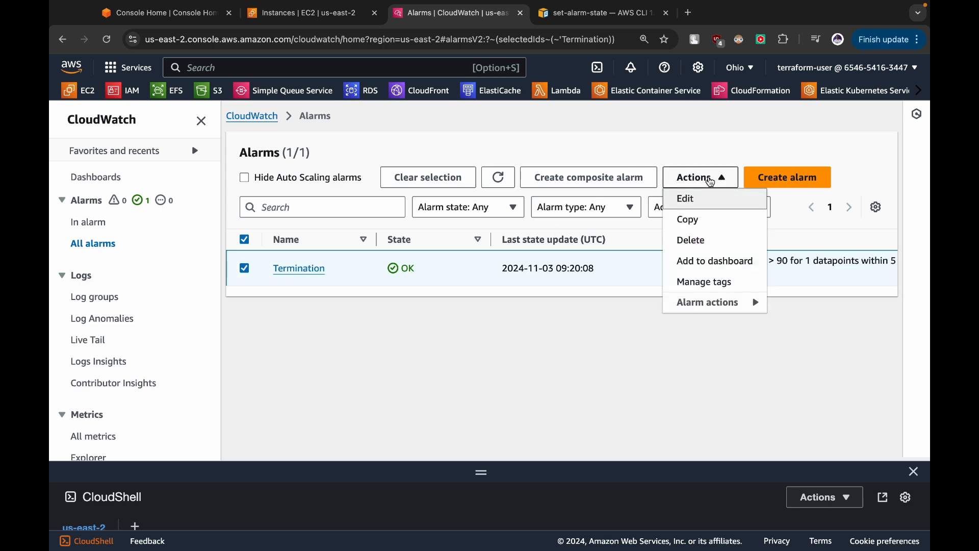
{"action": "left_click", "coordinate": [690, 238]}
{"action": "left_click", "coordinate": [729, 329]}
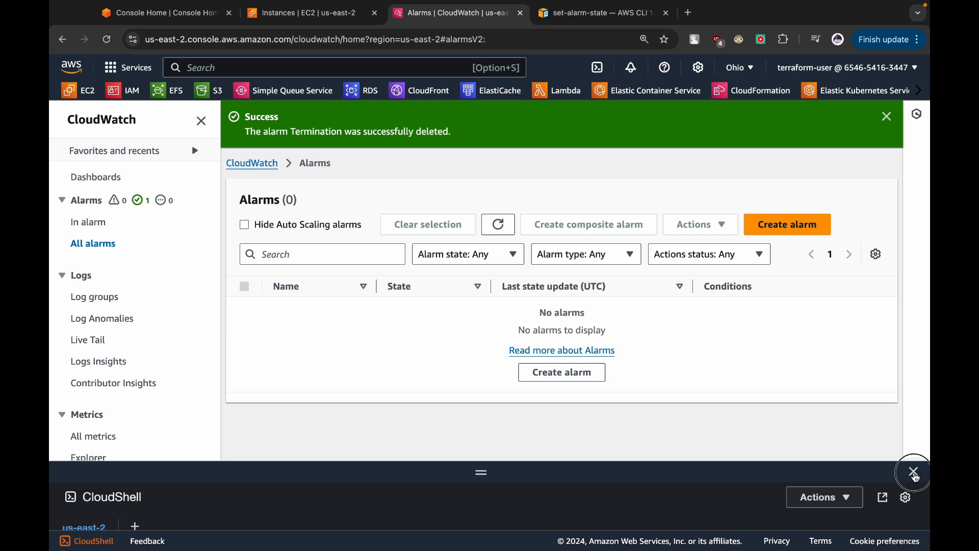
{"action": "left_click", "coordinate": [914, 472]}
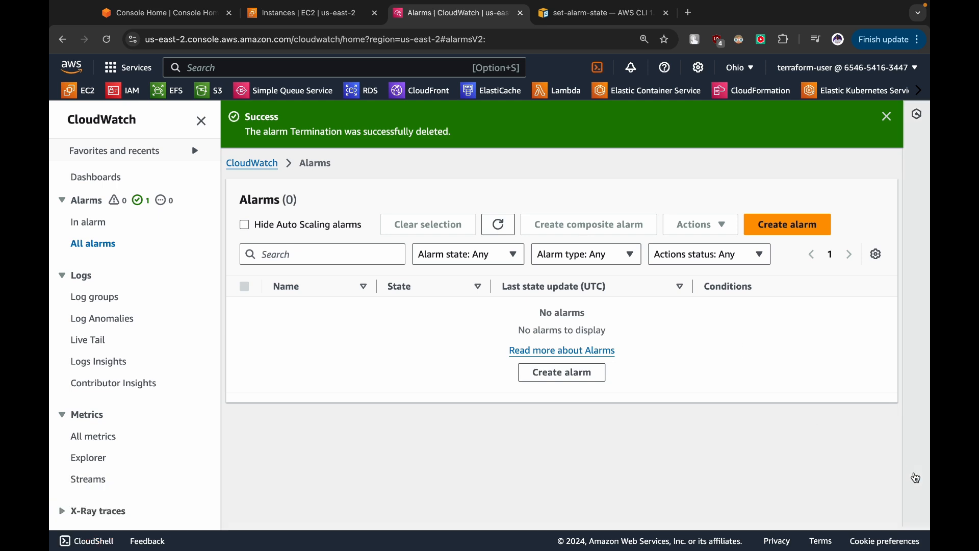